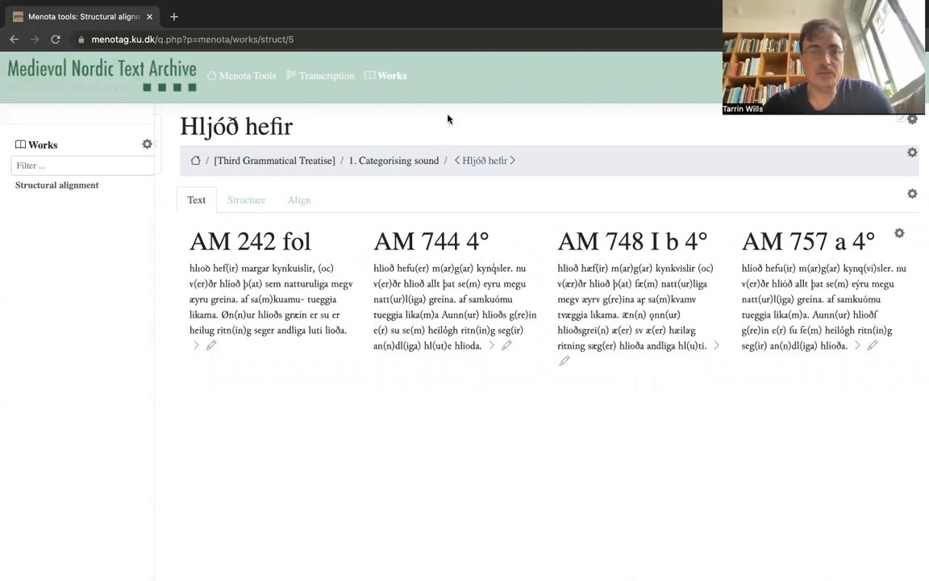
# Step: Open the Hljóð hefir sentence from the Third Grammatical Treatise and display its word alignment across the manuscripts
pyautogui.click(398, 83)
pyautogui.click(328, 205)
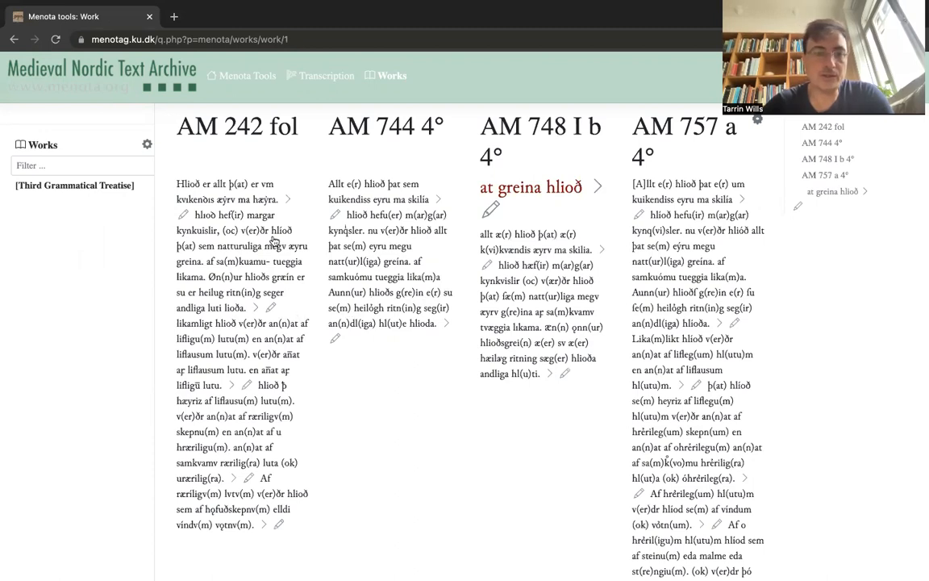
pyautogui.click(256, 309)
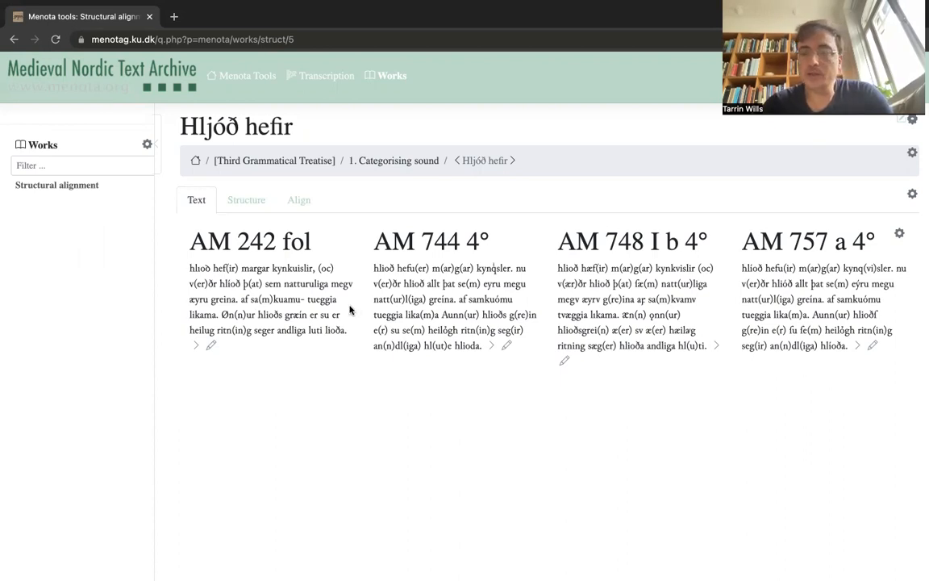
pyautogui.click(247, 202)
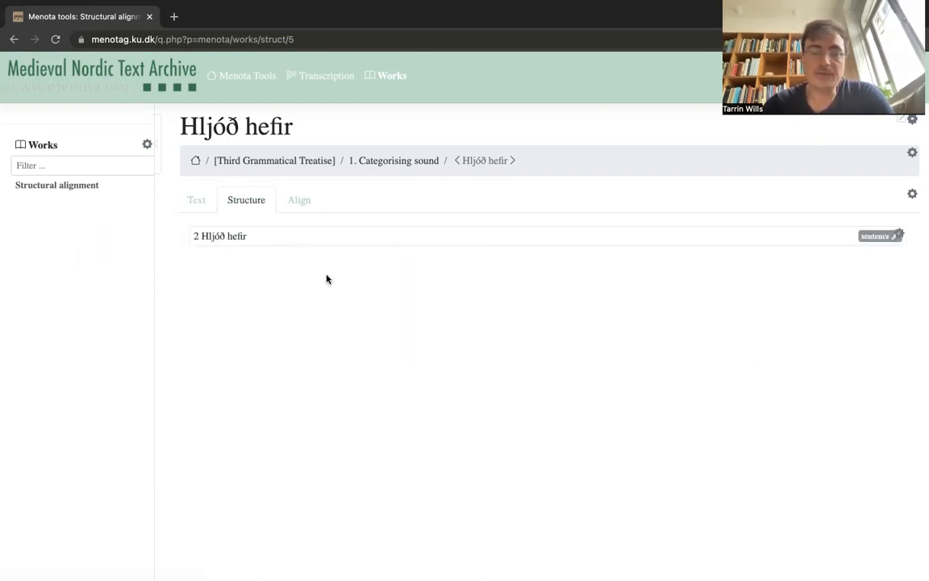
pyautogui.click(296, 203)
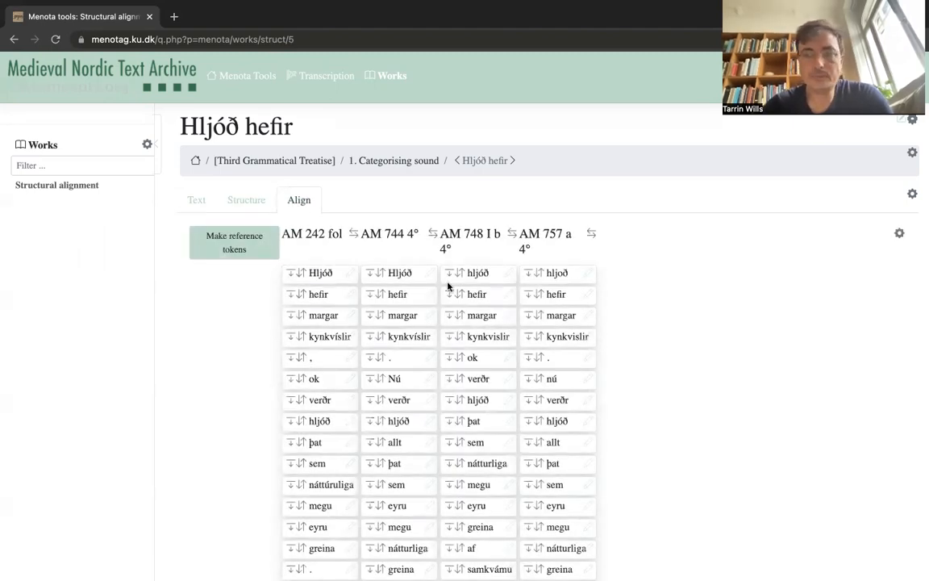
# Step: Insert a gap after kynkvislir in the AM 748 I b 4° column, level with the punctuation in the other manuscripts
pyautogui.scroll(-10, 764, 390)
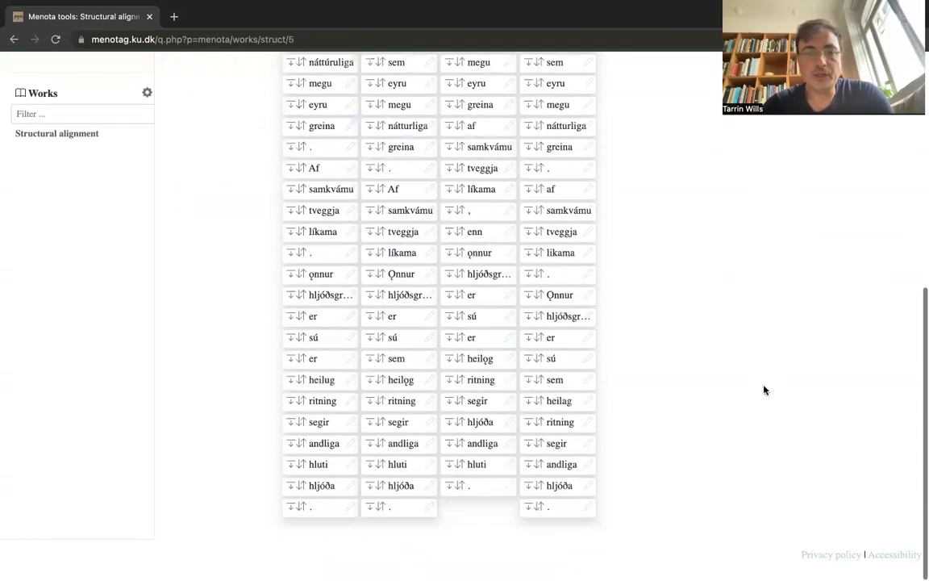
pyautogui.scroll(12, 765, 390)
pyautogui.scroll(-1, 764, 390)
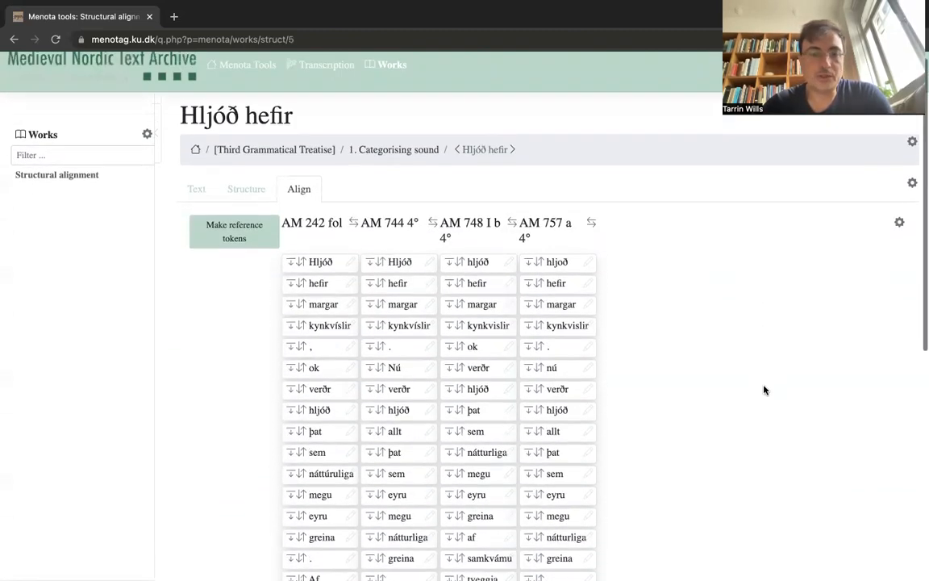
pyautogui.scroll(-5, 765, 390)
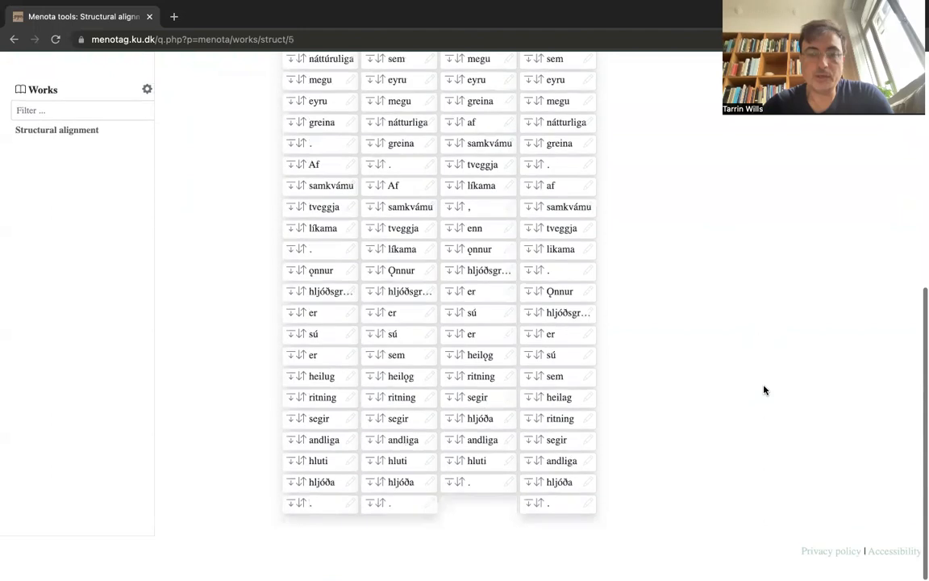
pyautogui.scroll(6, 765, 391)
pyautogui.scroll(-1, 764, 390)
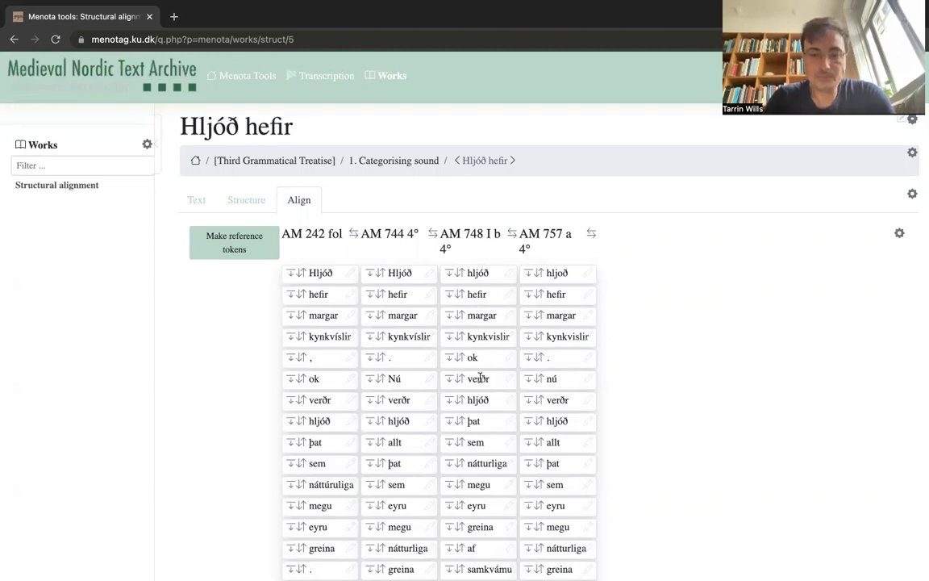
pyautogui.click(448, 337)
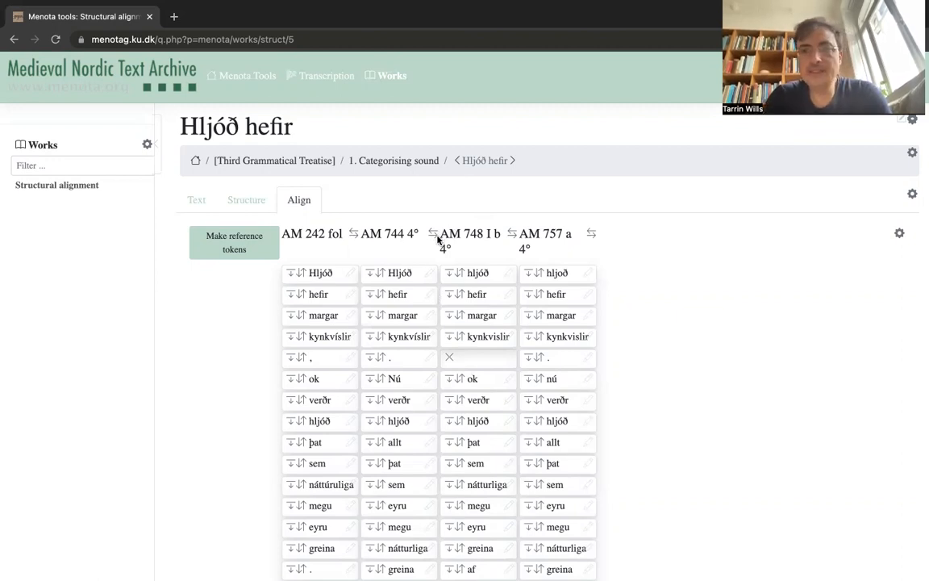
# Step: Reorder the manuscript columns so that AM 748 I b 4° comes first and AM 744 4° last
pyautogui.moveTo(432, 235); pyautogui.dragTo(595, 235)
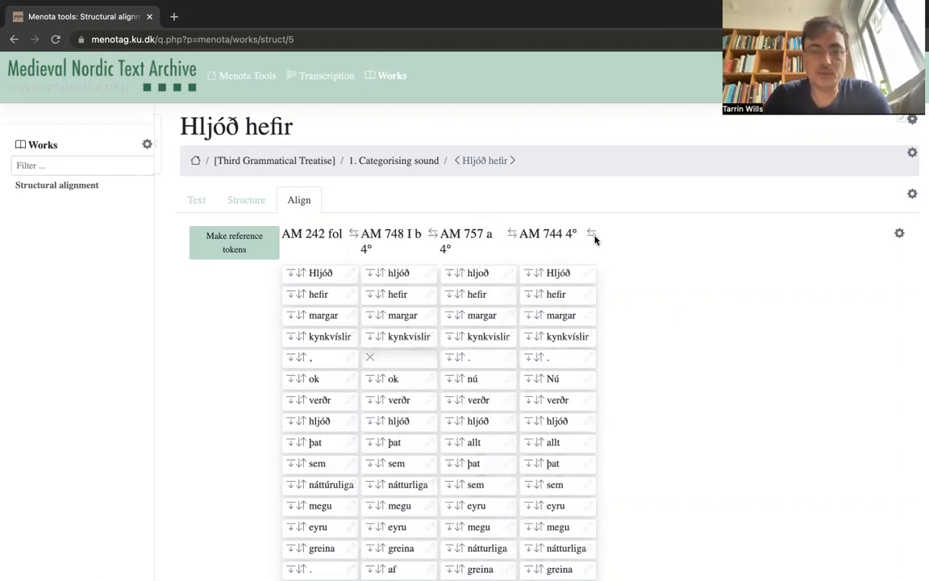
pyautogui.moveTo(353, 234); pyautogui.dragTo(334, 236)
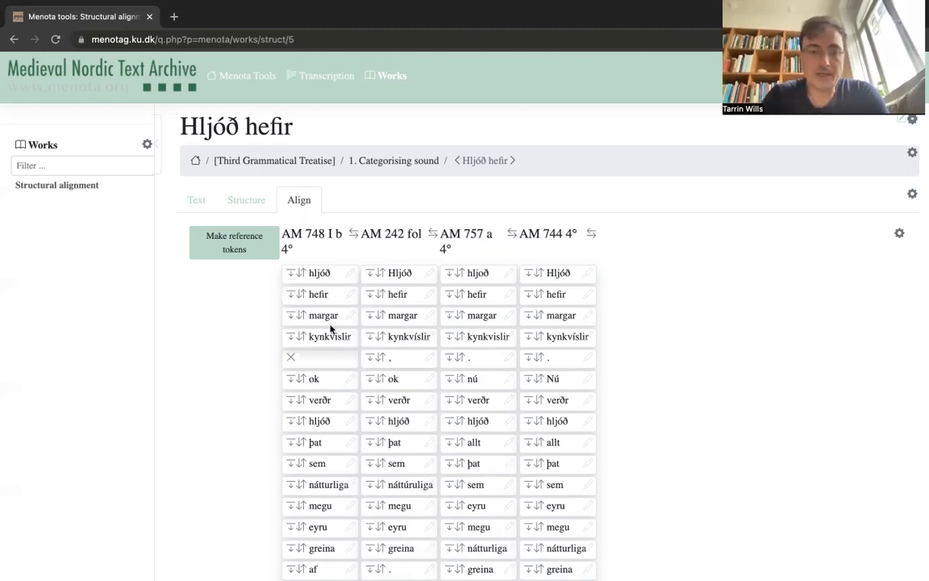
# Step: Insert gaps after the second hljóð in AM 242 fol and AM 748 I b 4°, level with allt in the other manuscripts
pyautogui.scroll(-1, 331, 328)
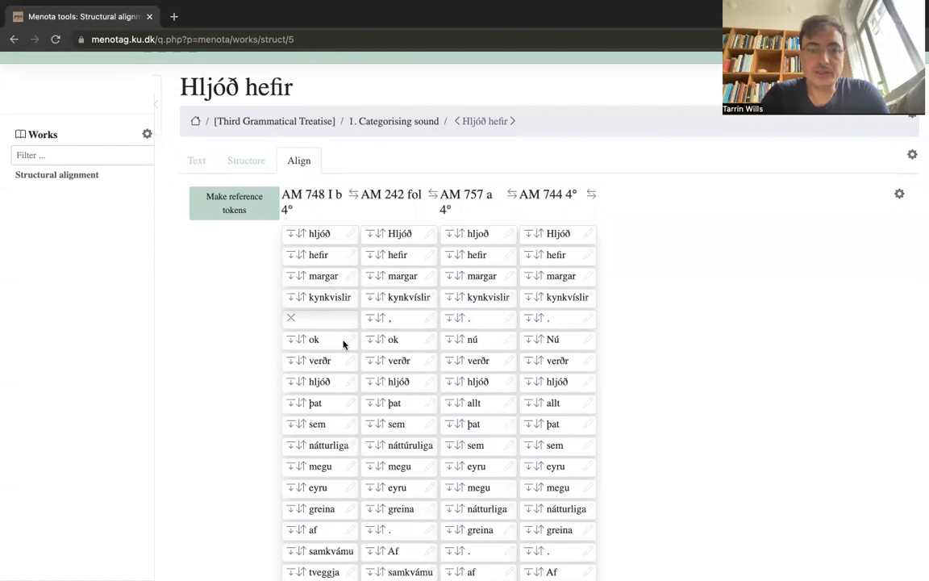
pyautogui.scroll(-1, 342, 342)
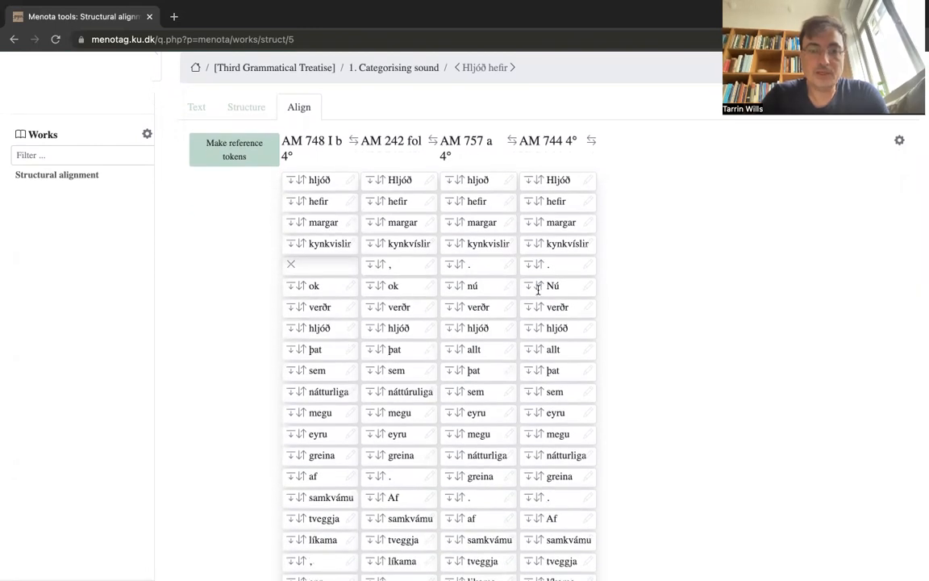
pyautogui.scroll(-1, 316, 309)
pyautogui.scroll(-1, 317, 309)
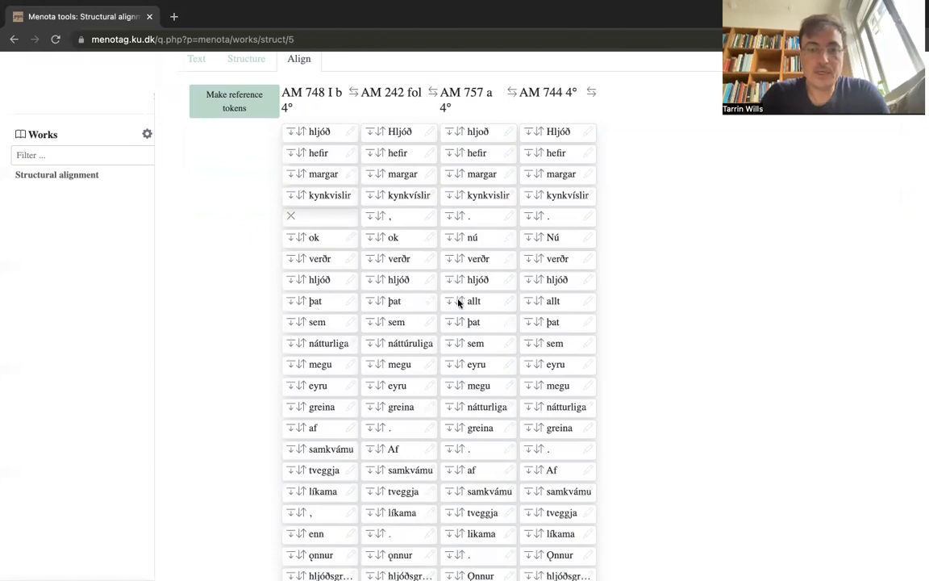
pyautogui.click(369, 279)
pyautogui.click(292, 279)
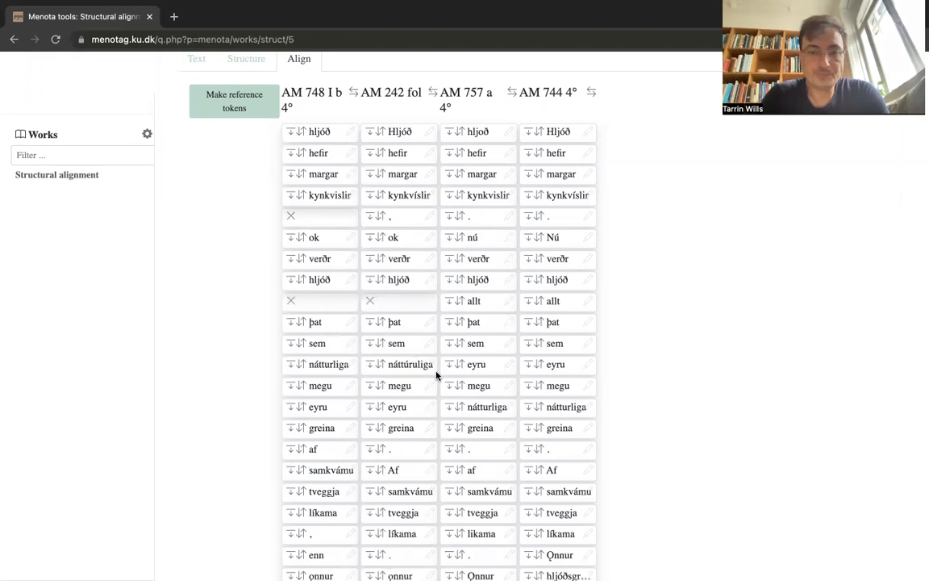
# Step: Transpose the words after sem to nátturliga, megu, eyru in both AM 757 a 4° and AM 744 4°
pyautogui.scroll(-2, 436, 375)
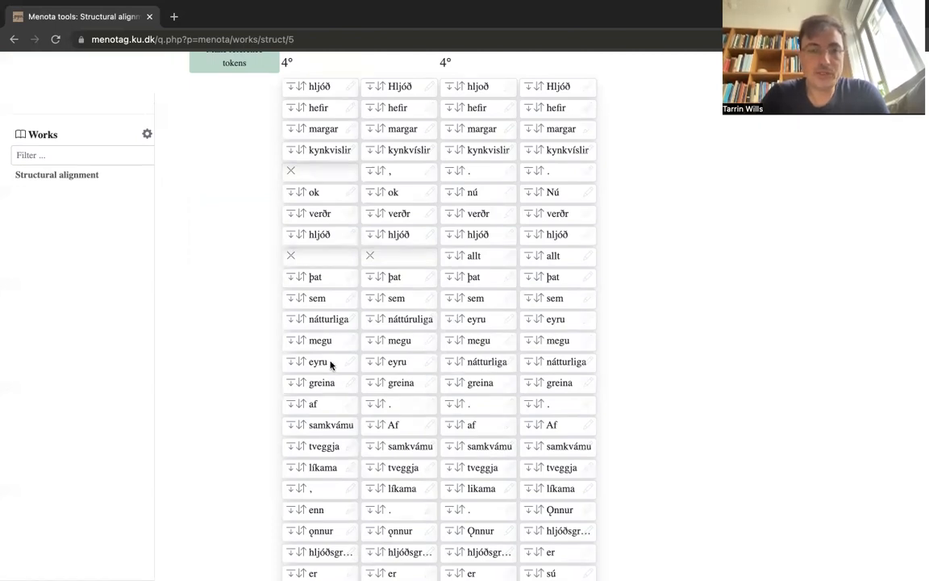
pyautogui.scroll(2, 415, 355)
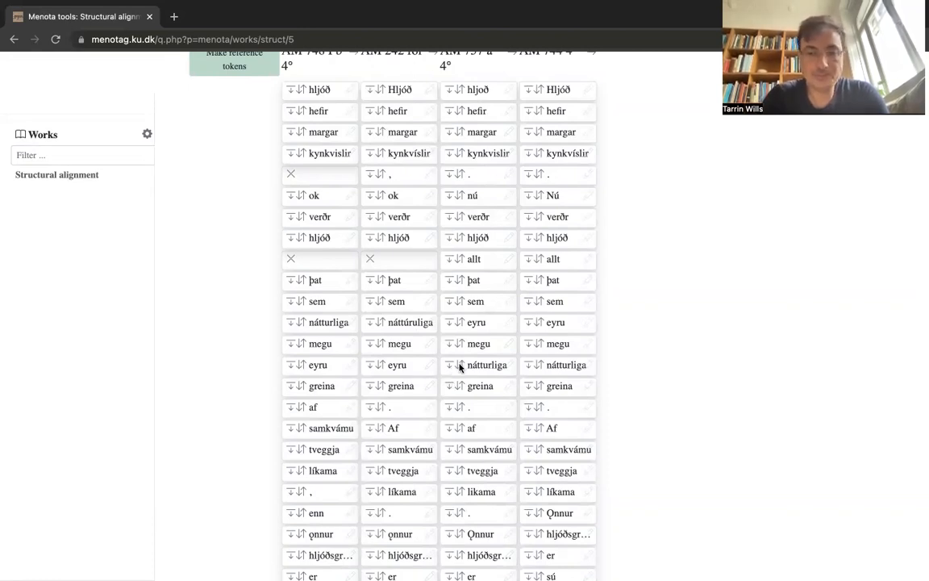
pyautogui.moveTo(460, 367); pyautogui.dragTo(461, 323)
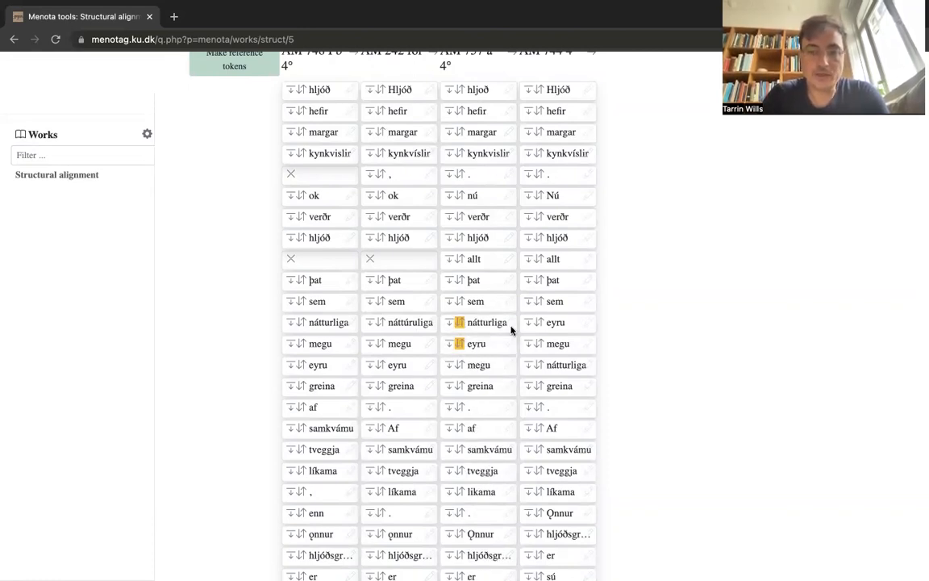
pyautogui.moveTo(537, 365); pyautogui.dragTo(533, 343)
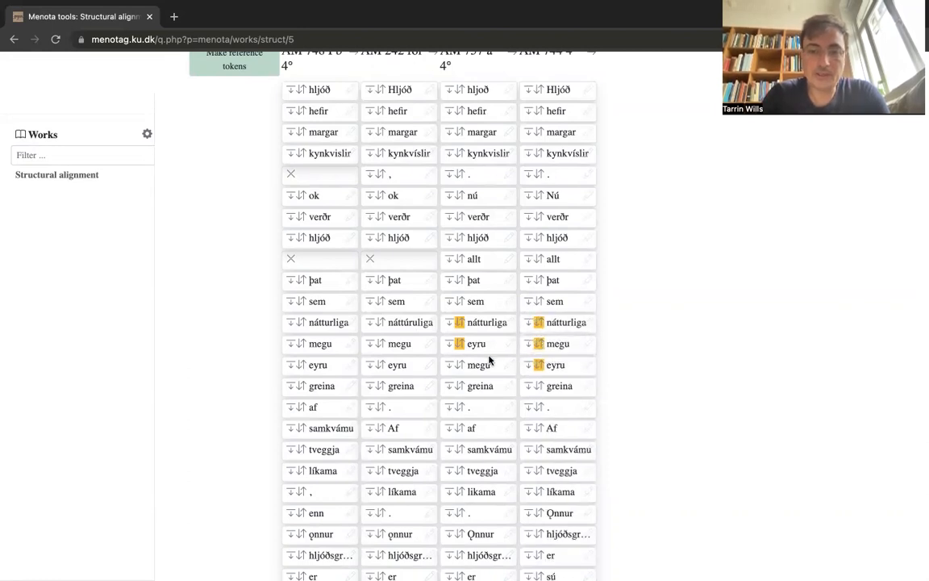
pyautogui.moveTo(459, 364); pyautogui.dragTo(458, 345)
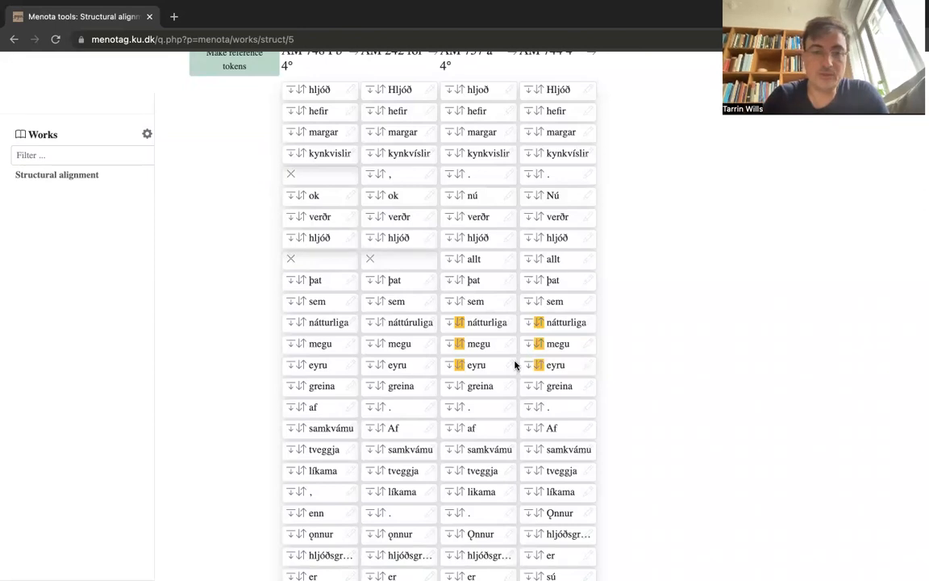
# Step: Insert gaps level with the punctuation after greina in AM 748 I b 4° and after líkama in AM 744 4°
pyautogui.scroll(-2, 515, 366)
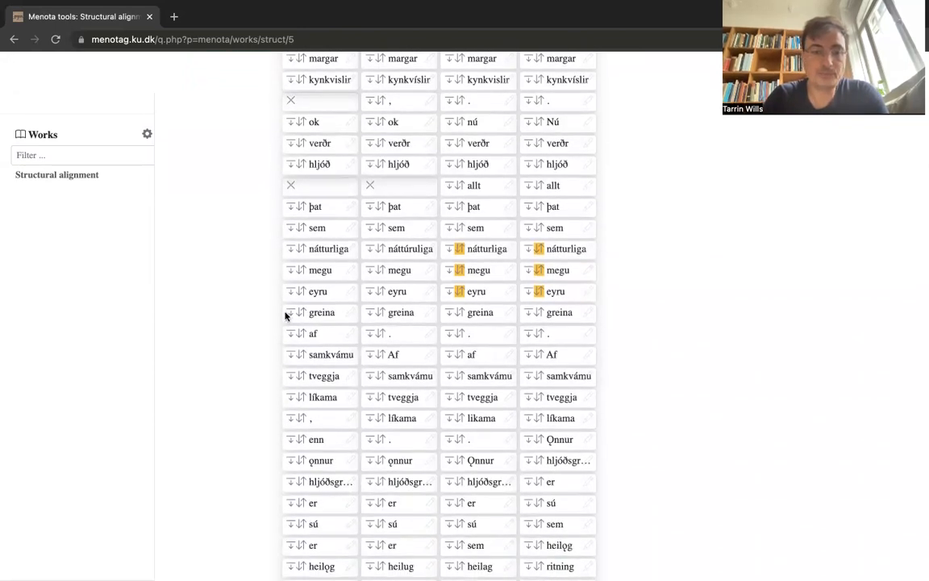
pyautogui.click(288, 313)
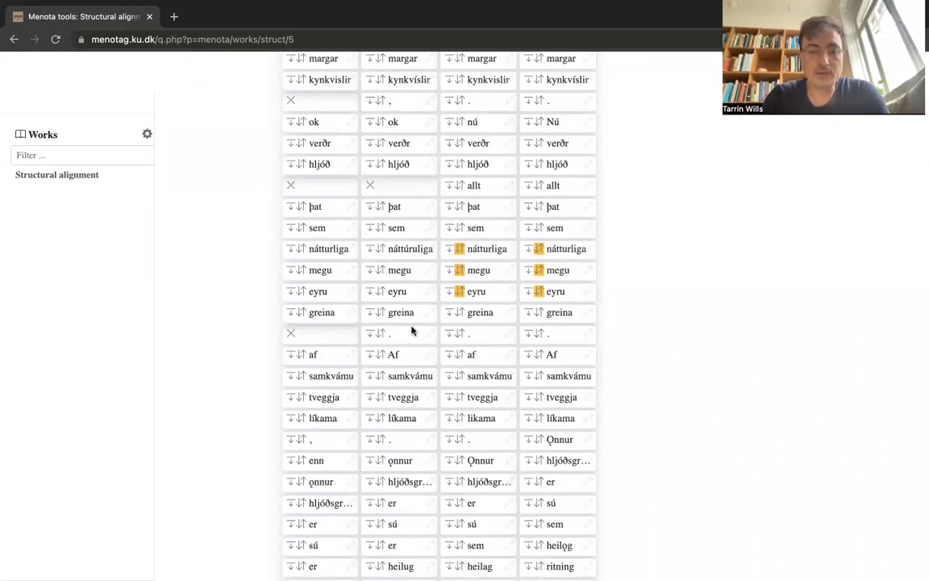
pyautogui.scroll(-2, 316, 338)
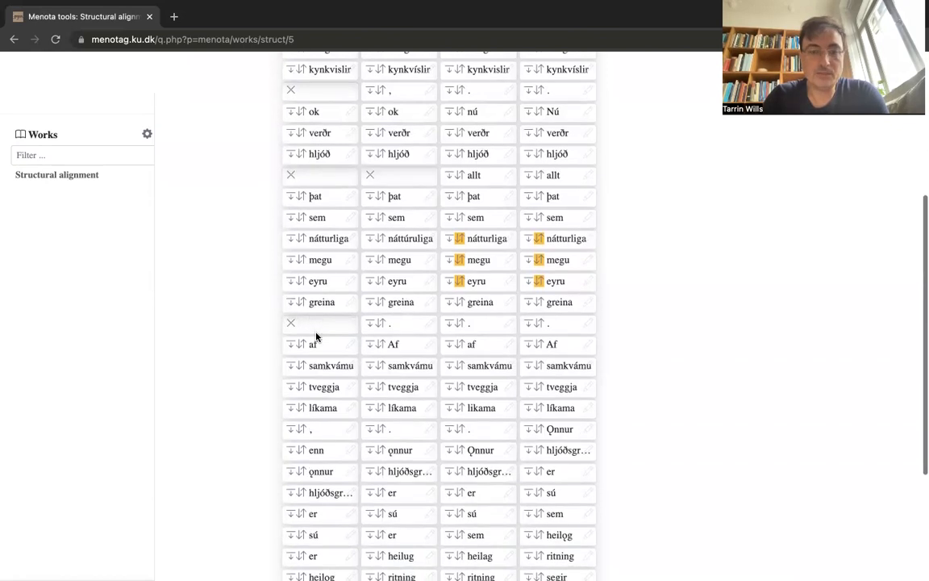
pyautogui.scroll(-1, 317, 337)
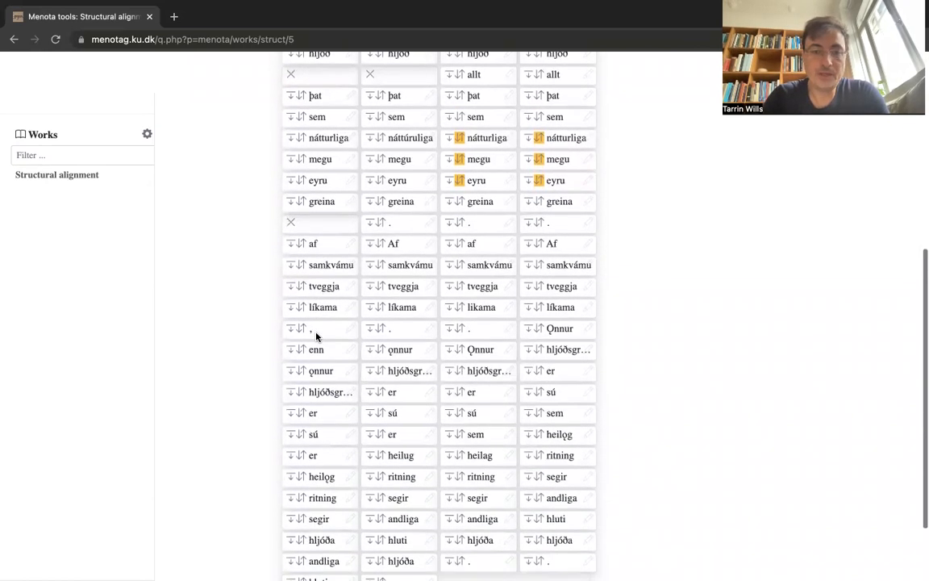
pyautogui.click(526, 307)
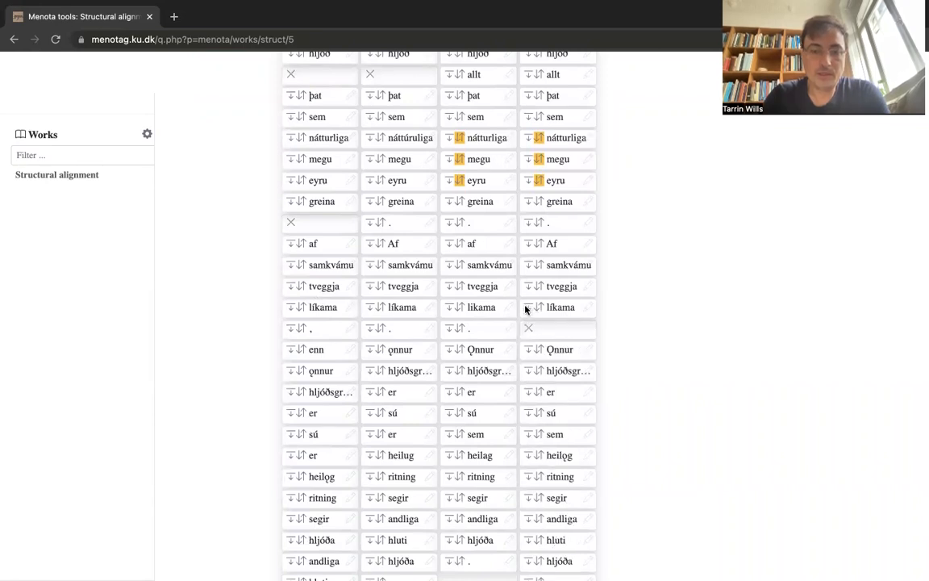
# Step: Insert gaps level with enn in the AM 242 fol, AM 757 a 4° and AM 744 4° columns
pyautogui.click(369, 332)
pyautogui.click(454, 333)
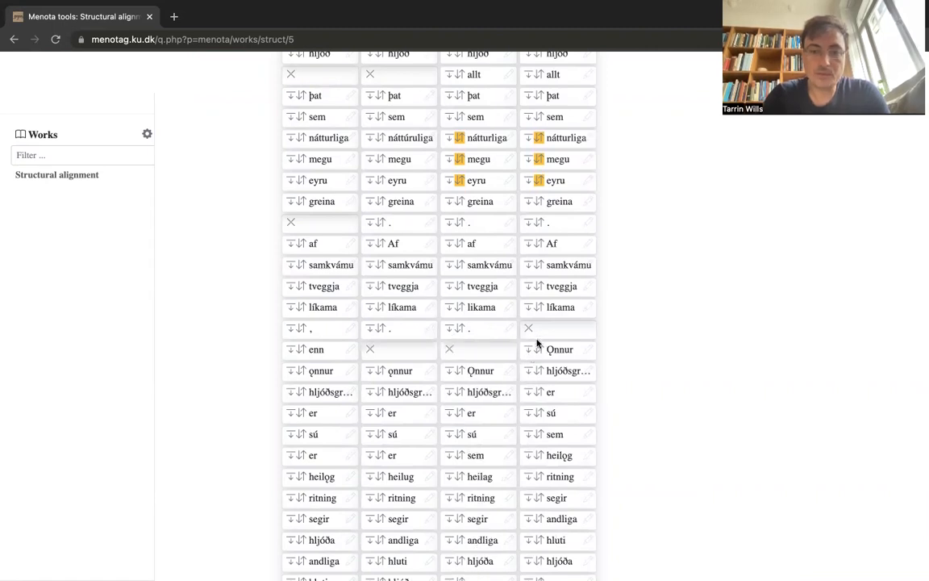
pyautogui.click(531, 348)
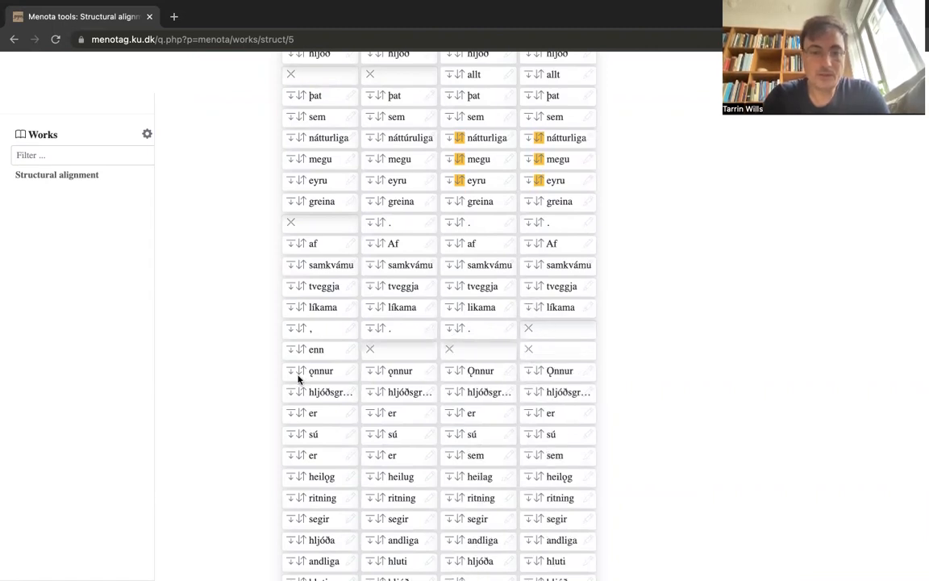
# Step: Move hljóða above andliga near the end of the AM 242 fol and AM 757 a 4° columns
pyautogui.scroll(-2, 382, 390)
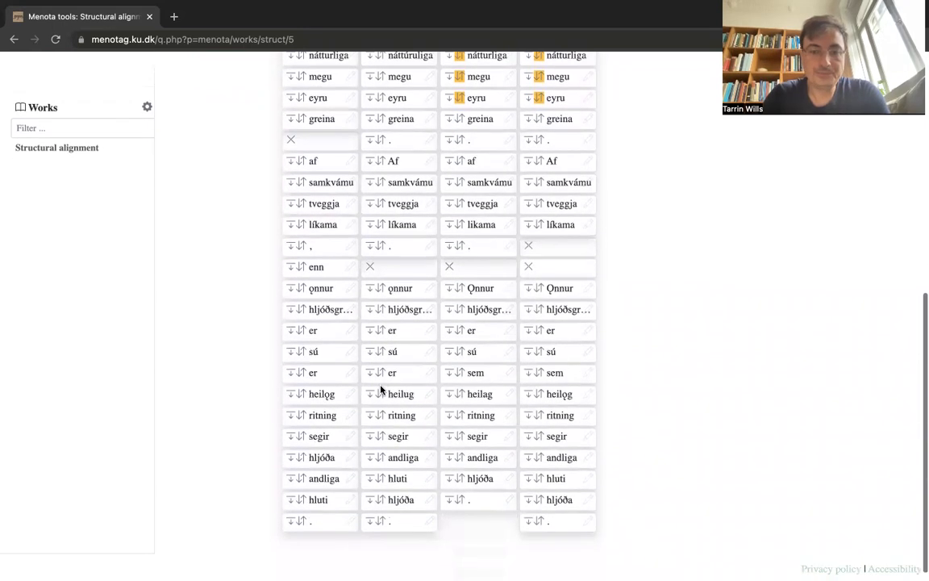
pyautogui.scroll(-1, 381, 389)
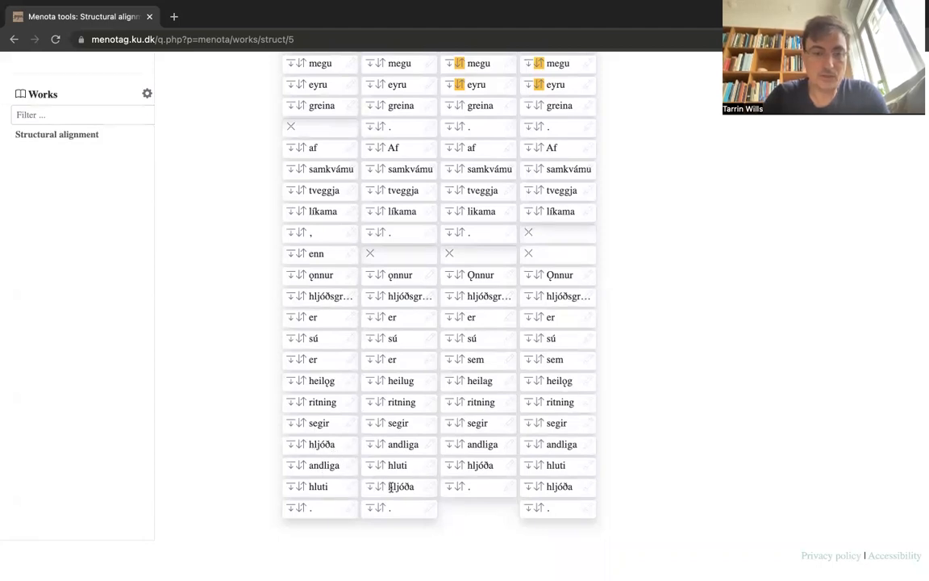
pyautogui.moveTo(379, 489); pyautogui.dragTo(381, 443)
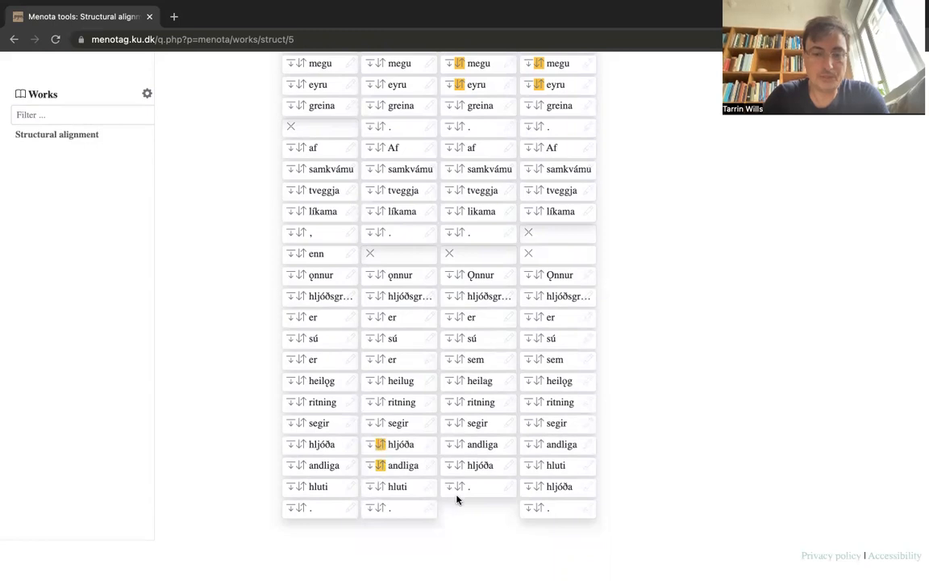
pyautogui.moveTo(458, 468); pyautogui.dragTo(461, 445)
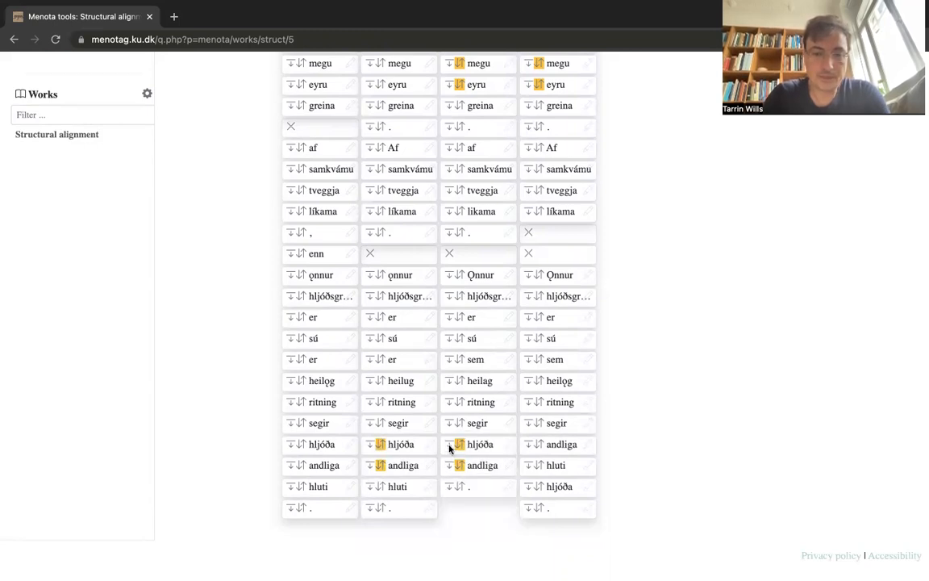
# Step: Insert a gap after andliga in AM 757 a 4°, level with hluti, and move hljóða above andliga in AM 744 4°
pyautogui.click(449, 446)
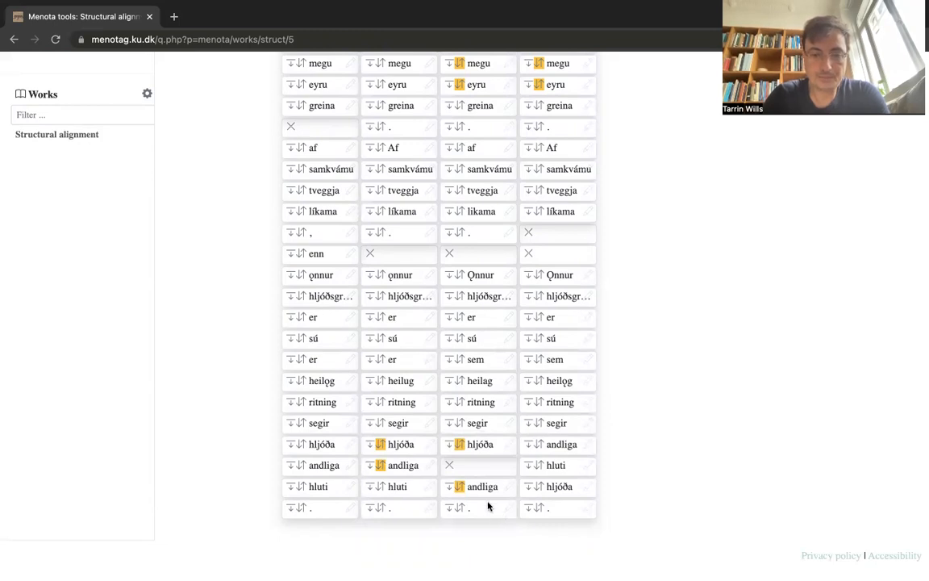
pyautogui.click(450, 465)
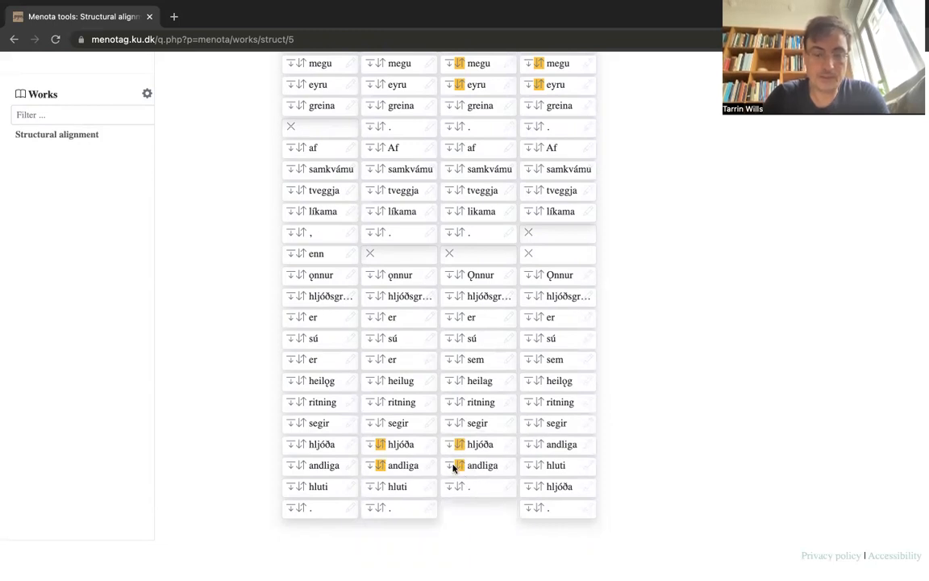
pyautogui.click(448, 467)
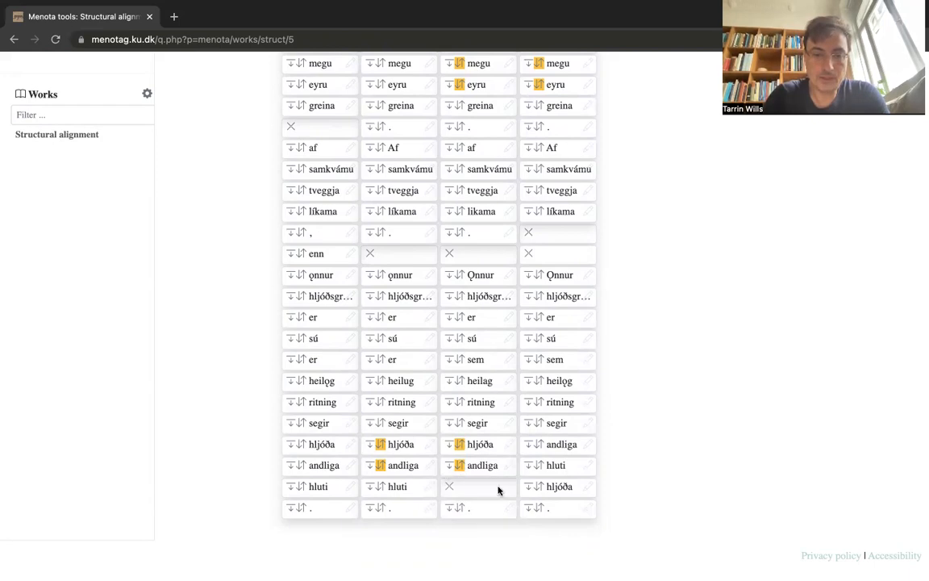
pyautogui.moveTo(544, 488); pyautogui.dragTo(543, 443)
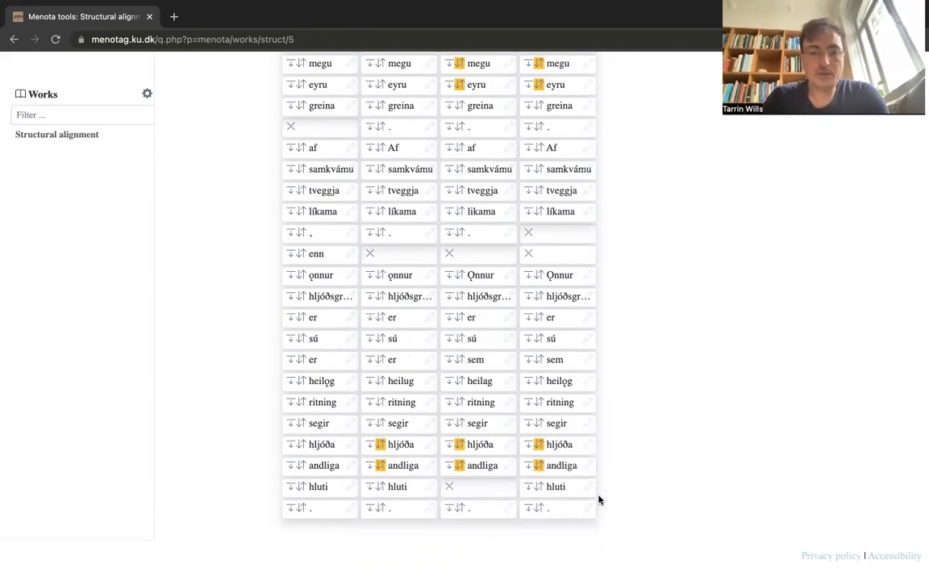
# Step: Generate reference tokens from the completed alignment of the four manuscripts
pyautogui.scroll(5, 599, 501)
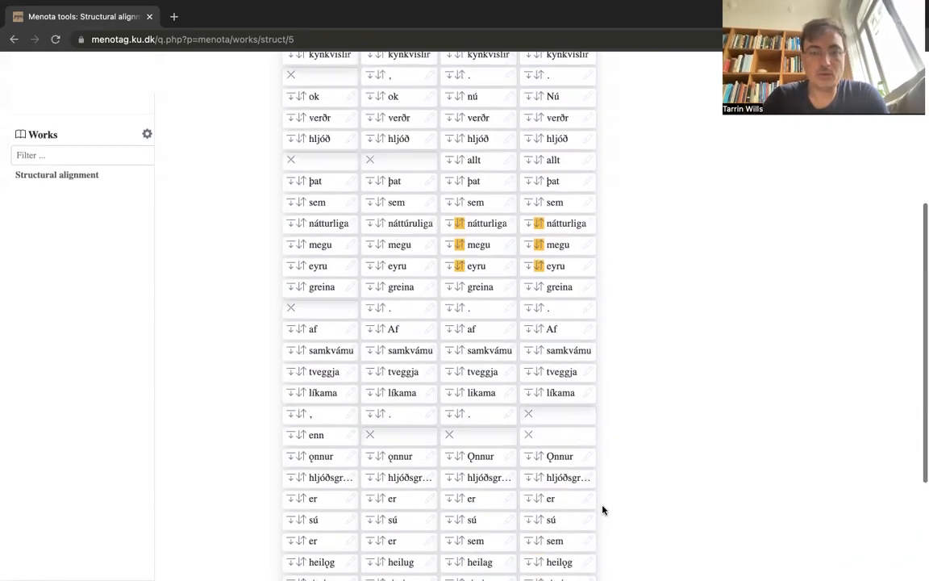
pyautogui.scroll(3, 603, 510)
pyautogui.scroll(-6, 603, 510)
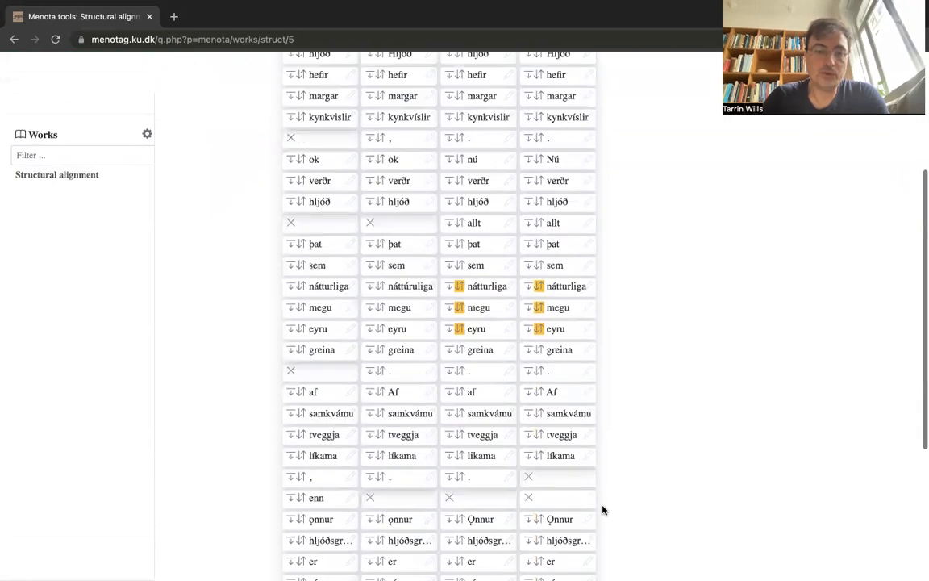
pyautogui.scroll(1, 603, 509)
pyautogui.scroll(-1, 603, 509)
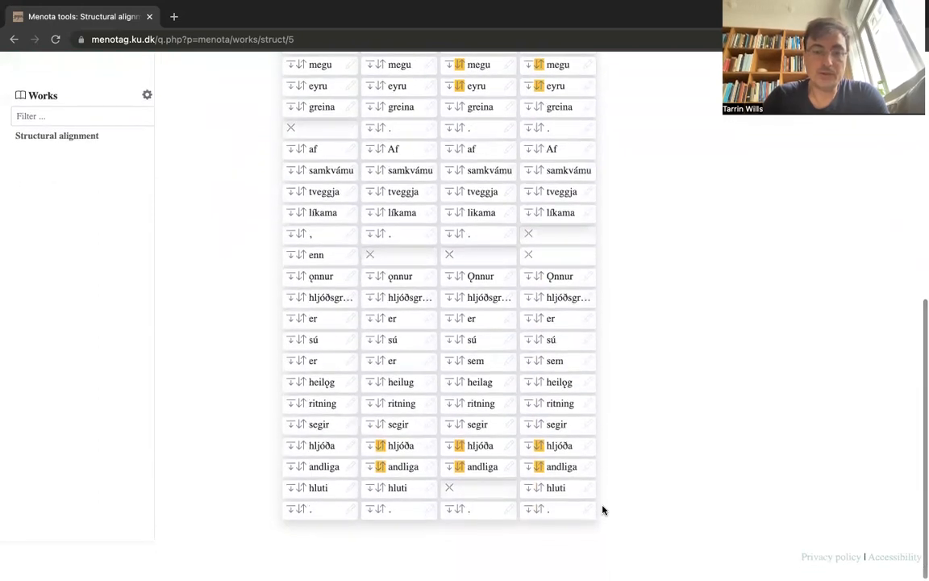
pyautogui.scroll(8, 602, 510)
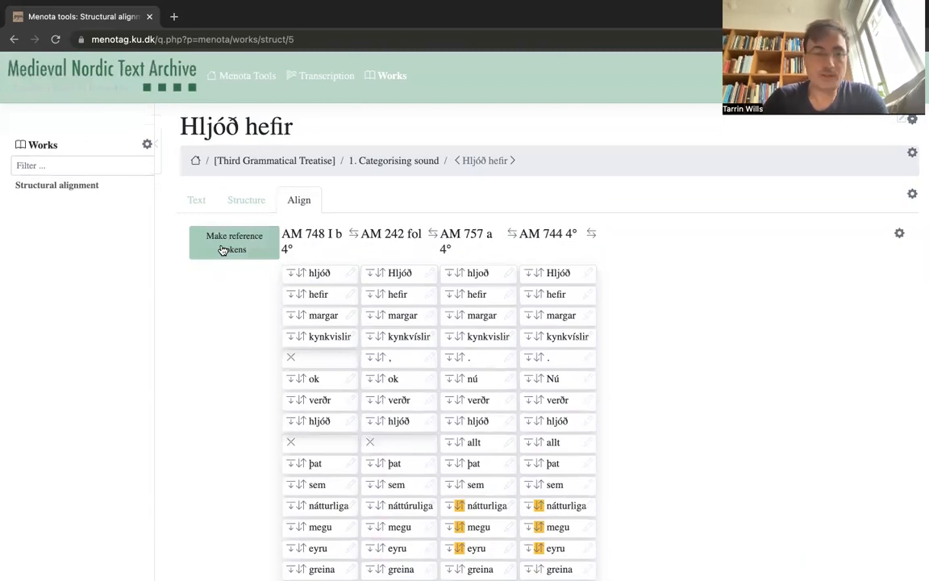
pyautogui.click(223, 250)
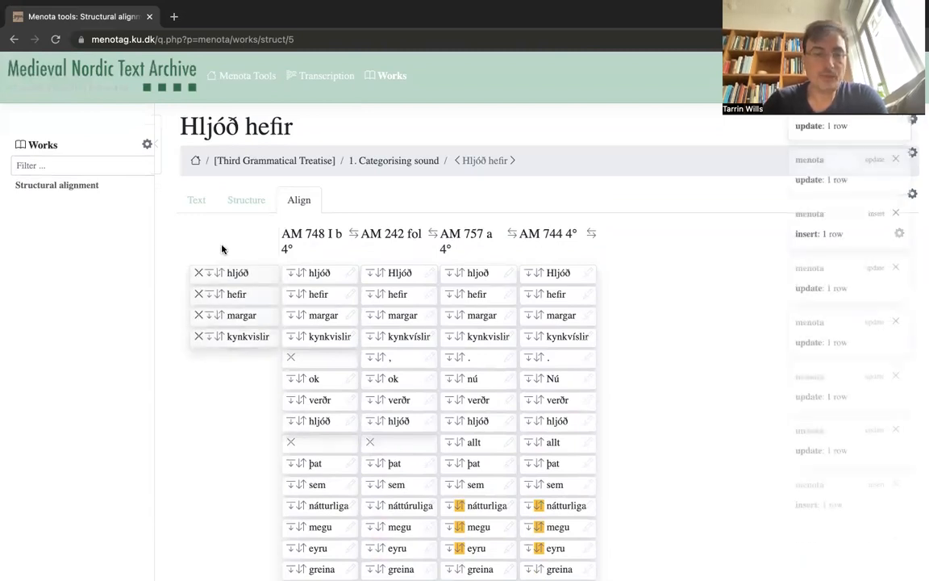
# Step: Review the generated reference tokens against the manuscript words and gaps across the whole sentence
pyautogui.scroll(-6, 219, 358)
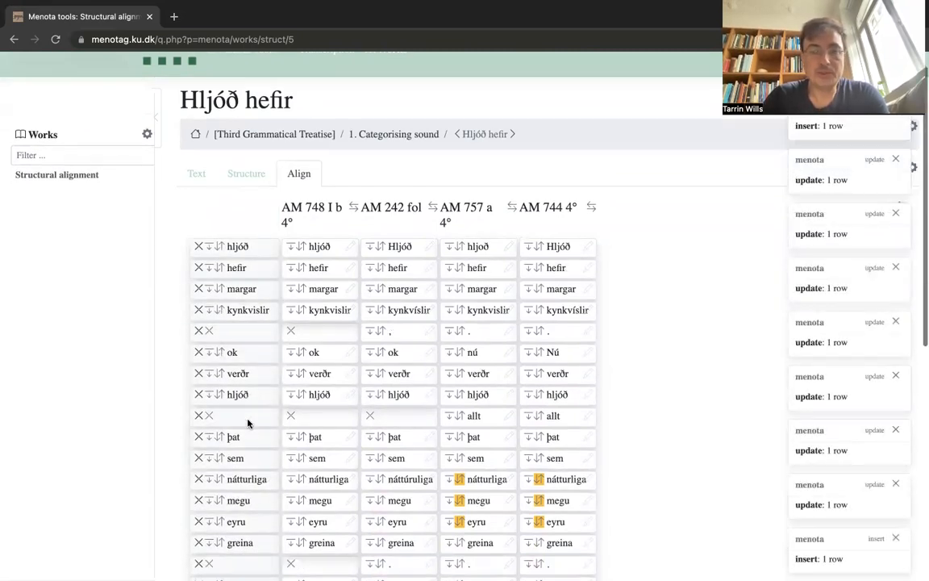
pyautogui.scroll(6, 248, 423)
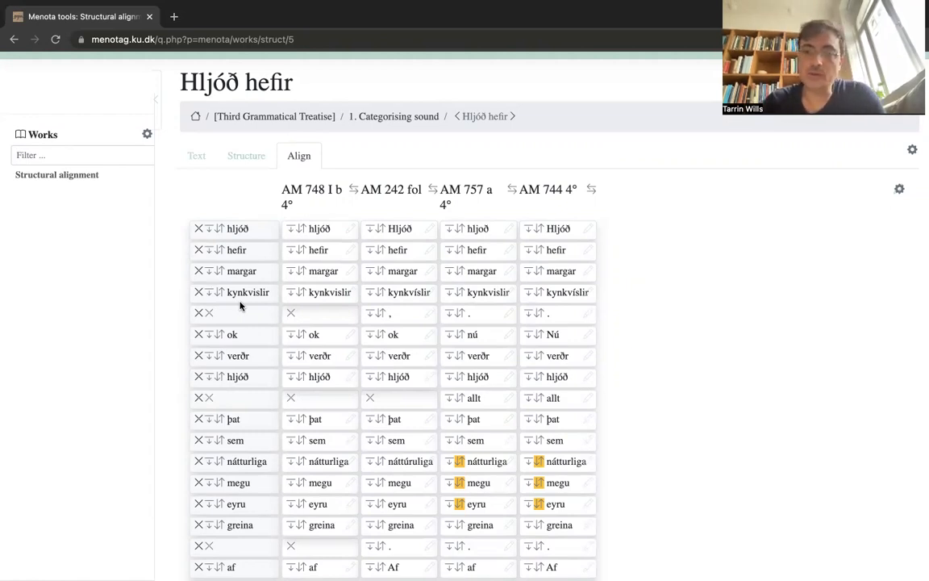
pyautogui.scroll(-6, 240, 305)
pyautogui.scroll(4, 239, 304)
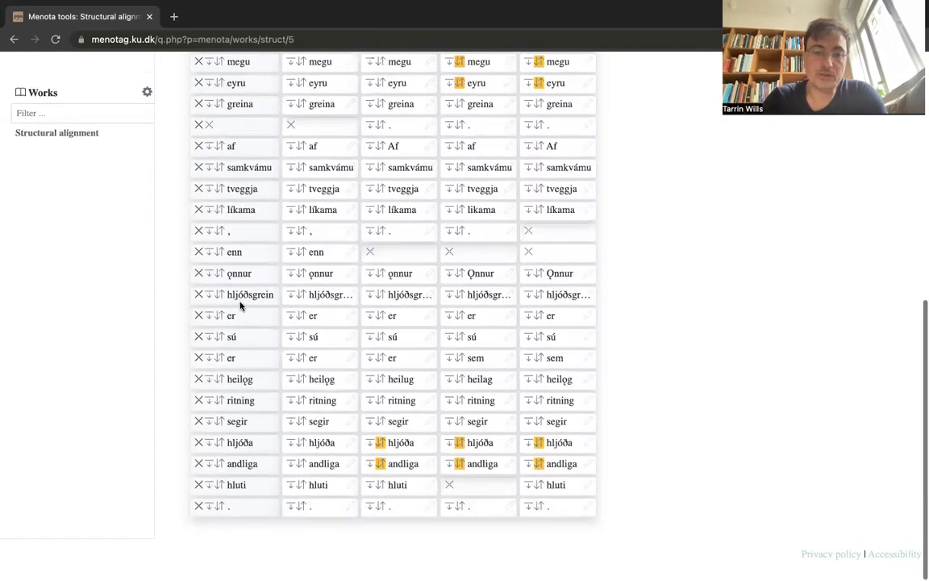
pyautogui.scroll(5, 240, 305)
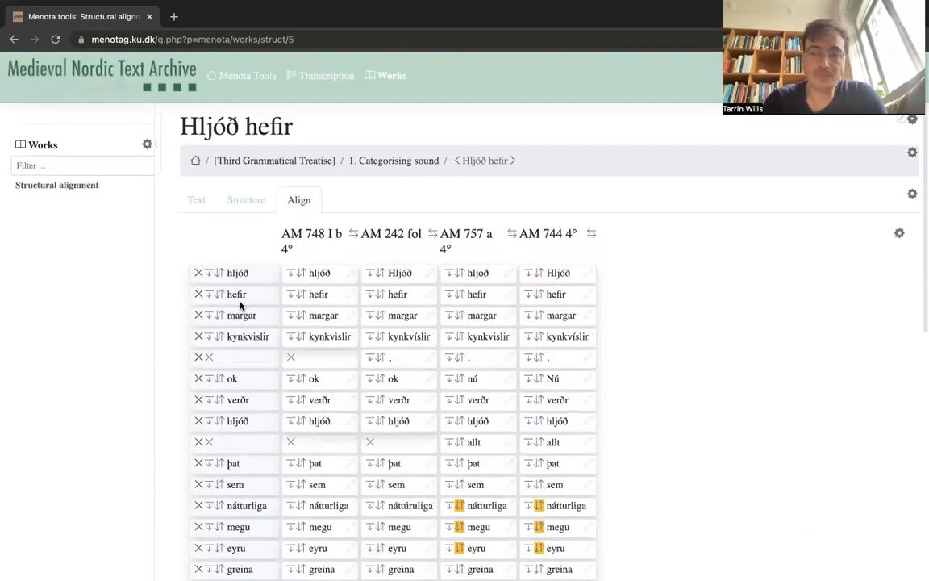
pyautogui.scroll(-1, 239, 305)
pyautogui.scroll(1, 239, 304)
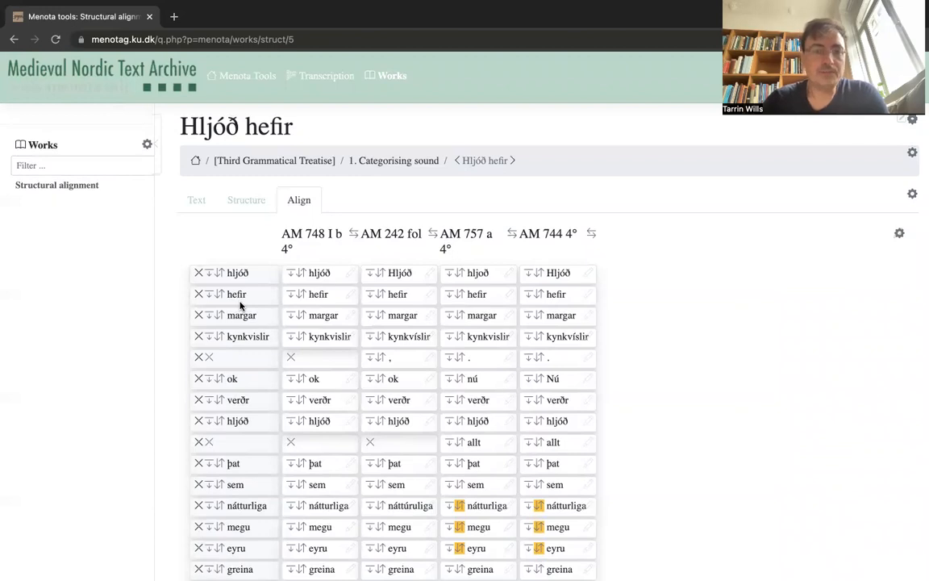
# Step: Reload the page and reopen the alignment of the Hljóð hefir sentence
pyautogui.press('super+r')
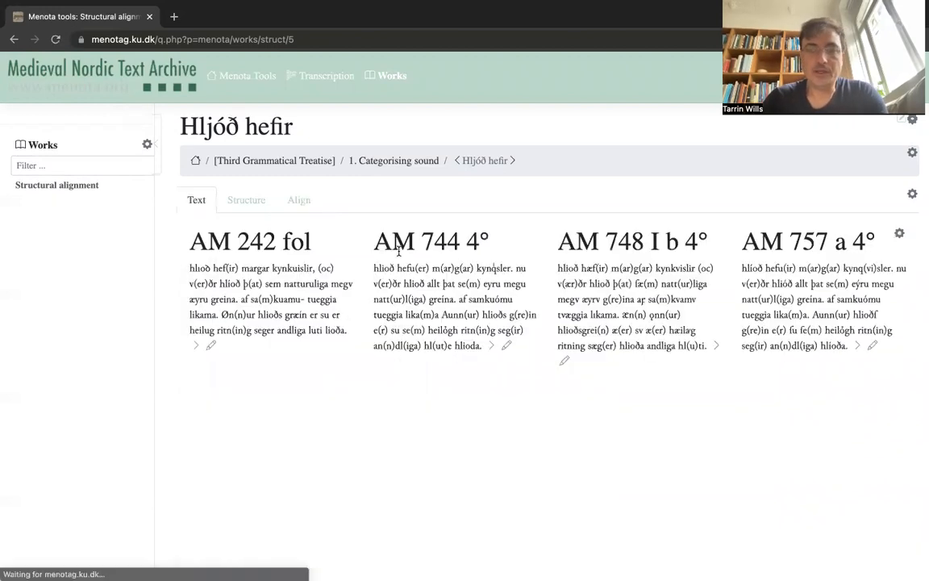
pyautogui.click(297, 199)
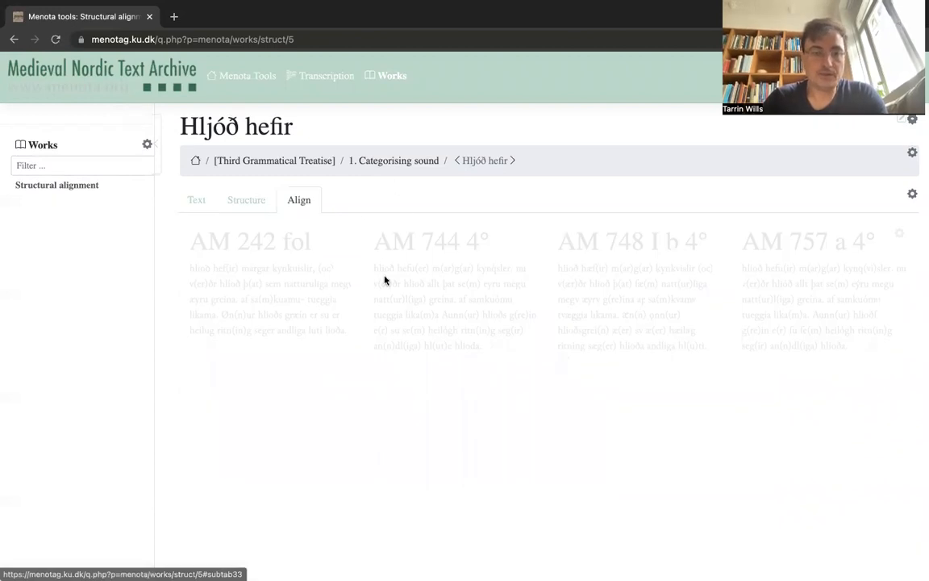
pyautogui.scroll(-6, 384, 277)
pyautogui.scroll(10, 384, 277)
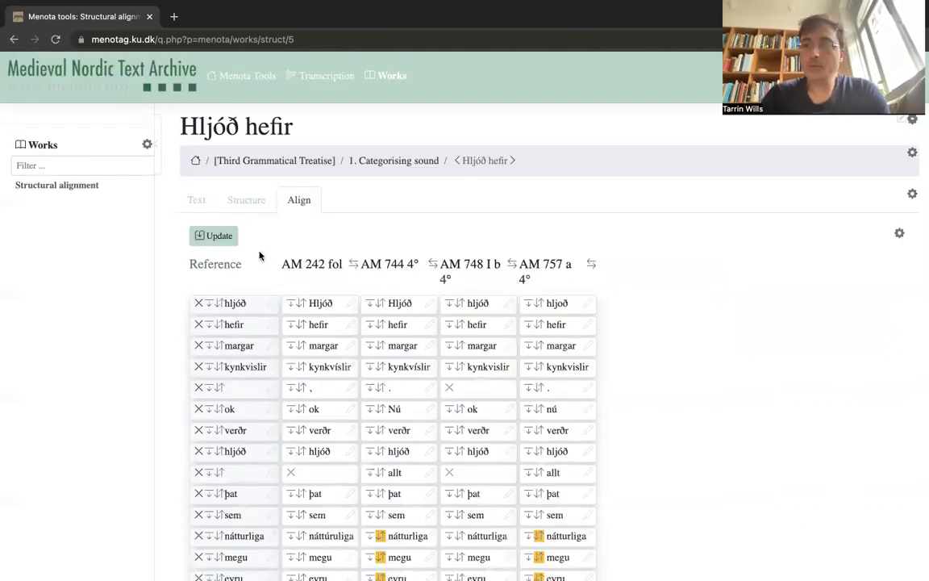
# Step: Swap þat and sem in the AM 744 4° column and save the updated alignment
pyautogui.scroll(-1, 259, 254)
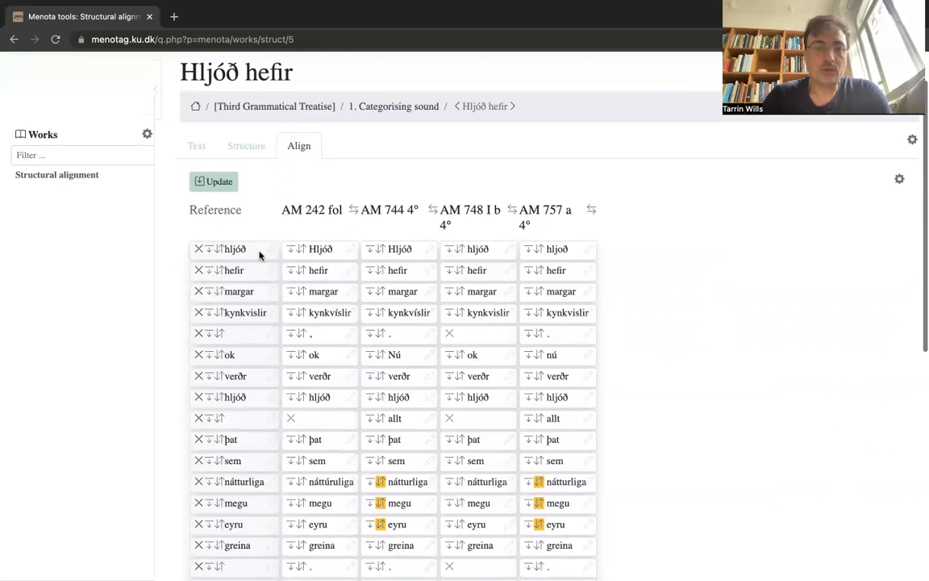
pyautogui.scroll(-2, 449, 386)
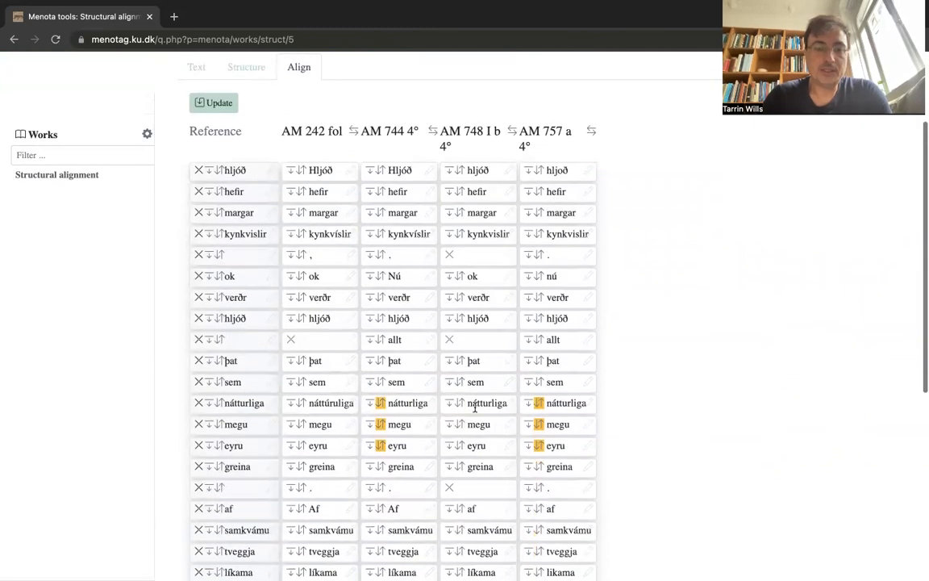
pyautogui.click(381, 383)
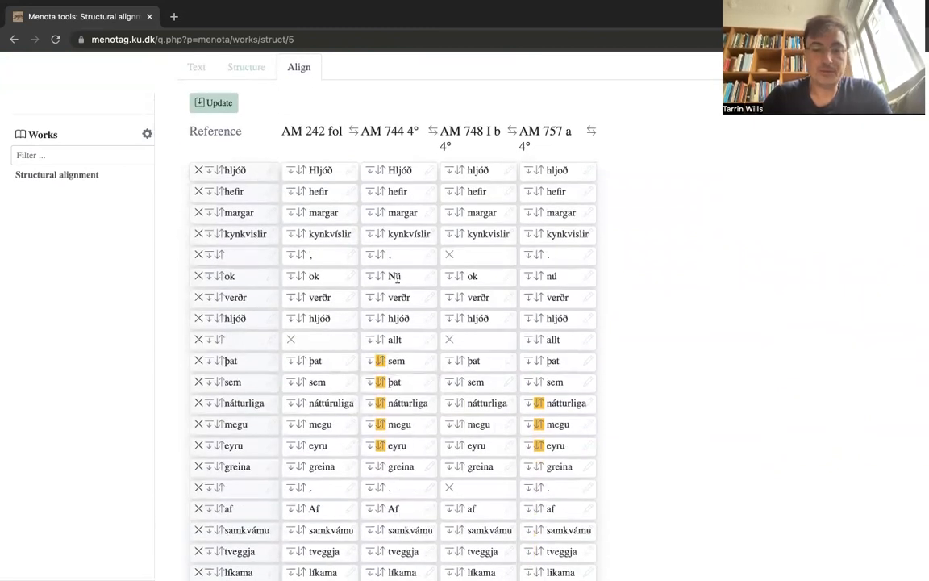
pyautogui.click(212, 103)
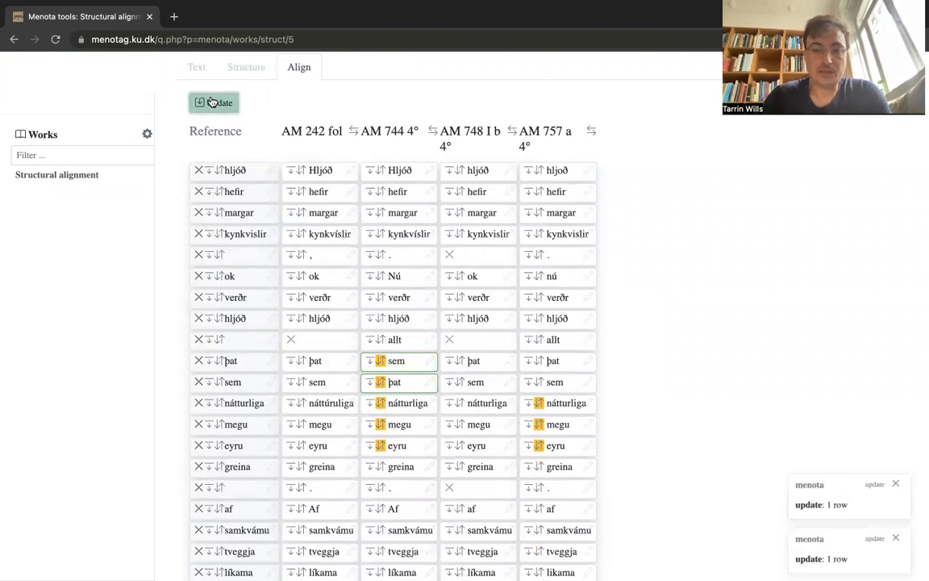
# Step: Move þat back above sem in AM 744 4° and save the alignment again
pyautogui.click(381, 360)
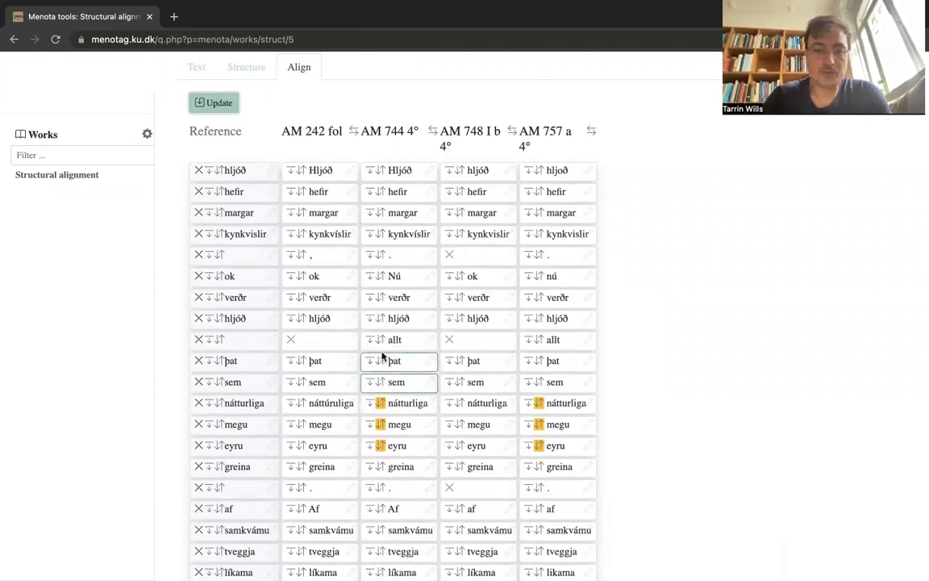
pyautogui.click(209, 105)
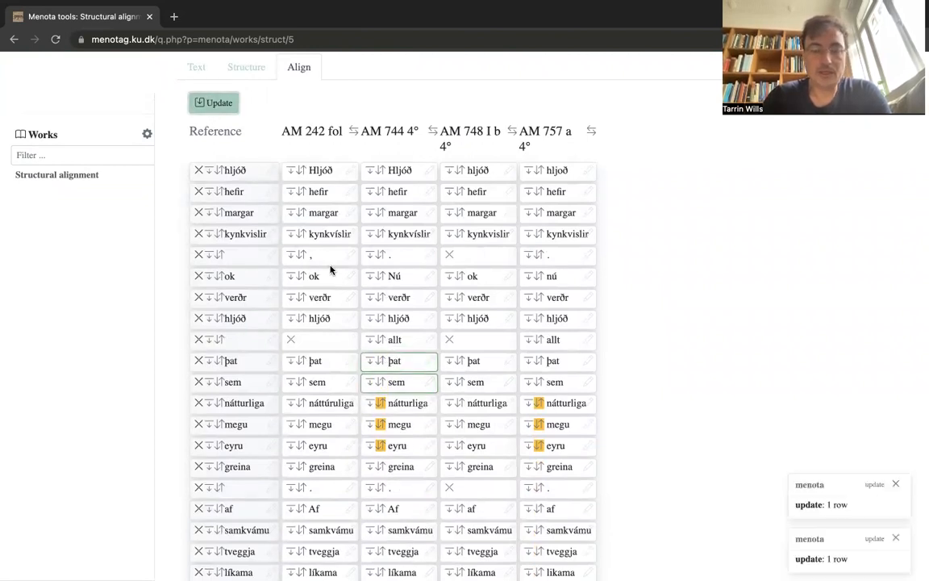
# Step: Delete all reference tokens one after another, from hljóð to the final full stop, until the Reference column is empty
pyautogui.click(199, 171)
pyautogui.click(198, 171)
pyautogui.click(198, 171)
pyautogui.click(199, 171)
pyautogui.click(198, 171)
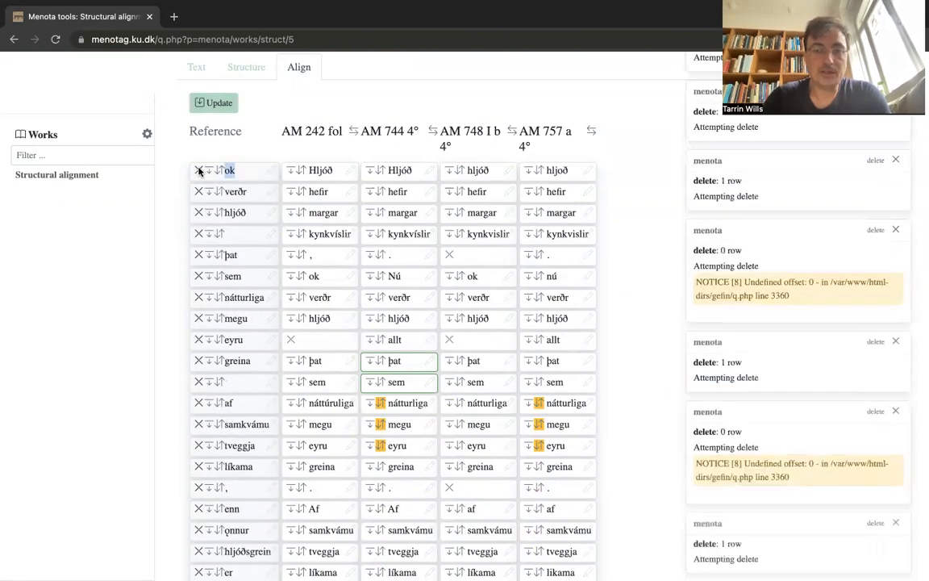
pyautogui.click(198, 171)
pyautogui.click(198, 171)
pyautogui.click(198, 171)
pyautogui.doubleClick(198, 171)
pyautogui.click(198, 171)
pyautogui.tripleClick(198, 171)
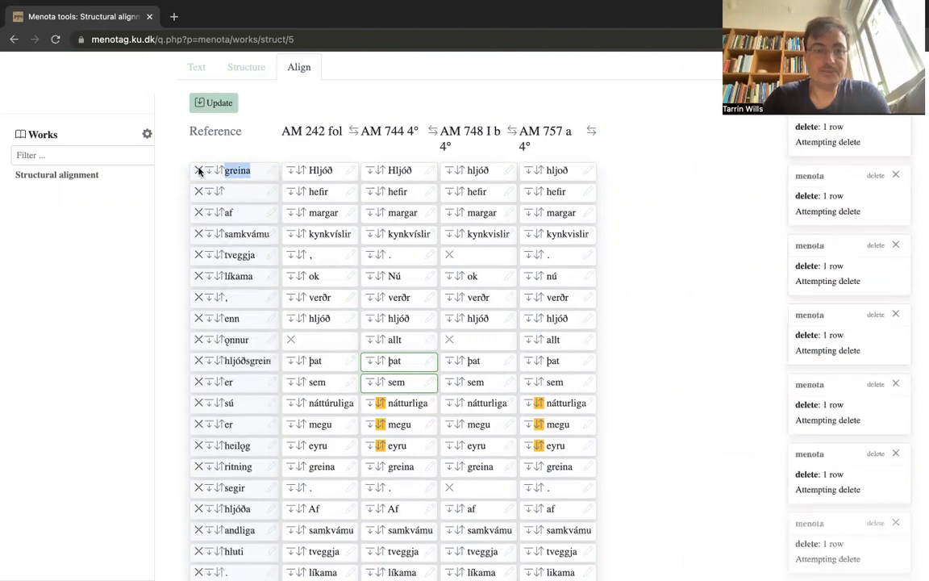
pyautogui.tripleClick(198, 171)
pyautogui.doubleClick(198, 171)
pyautogui.tripleClick(199, 171)
pyautogui.tripleClick(198, 171)
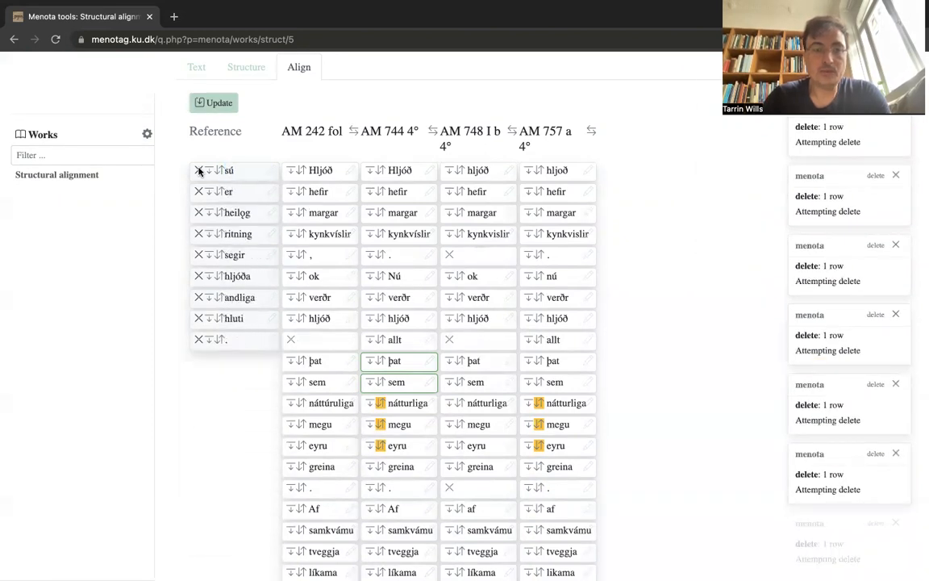
pyautogui.doubleClick(198, 171)
pyautogui.tripleClick(198, 171)
pyautogui.doubleClick(199, 171)
pyautogui.doubleClick(198, 171)
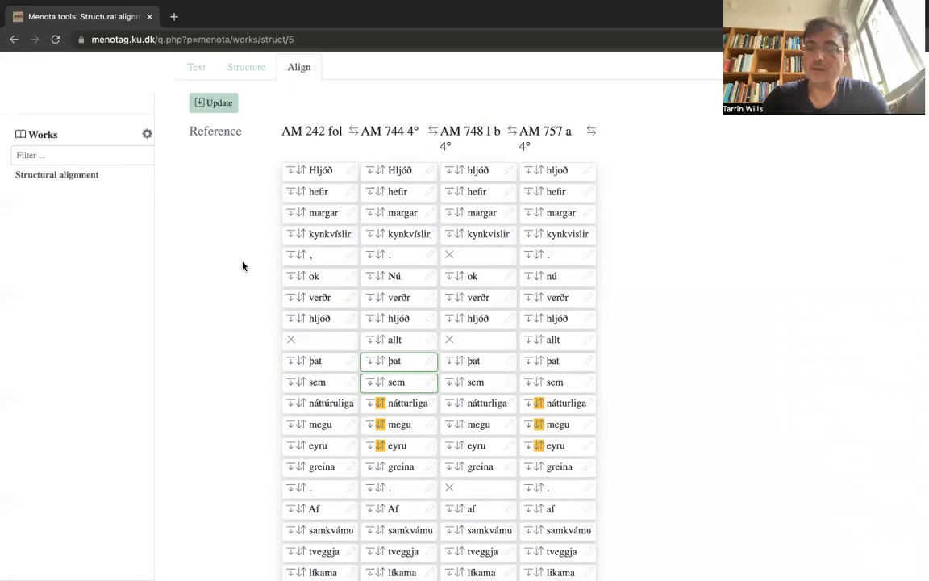
# Step: Examine the four aligned manuscript columns, with their gaps and highlighted transpositions, from the opening words to the end of the sentence
pyautogui.scroll(1, 242, 266)
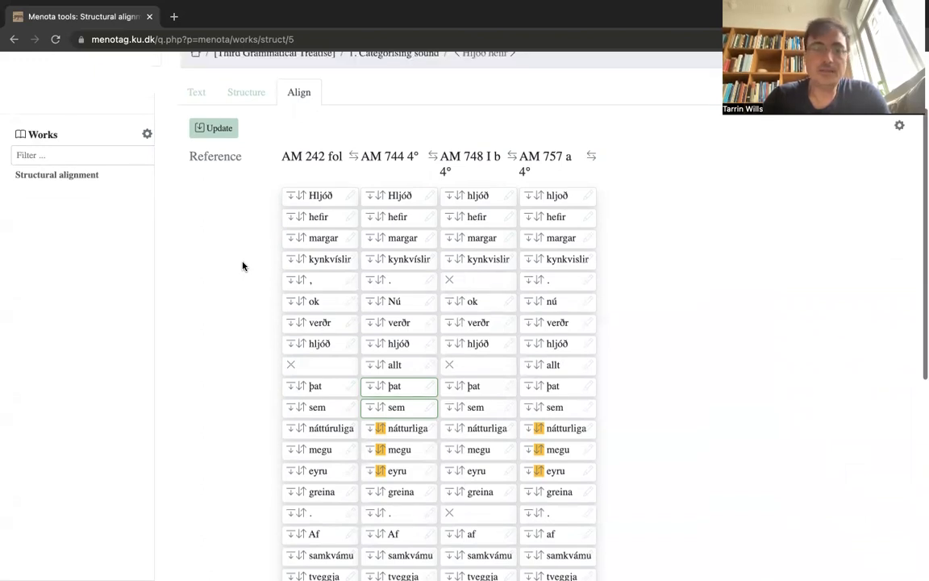
pyautogui.scroll(-5, 242, 266)
pyautogui.scroll(-3, 242, 266)
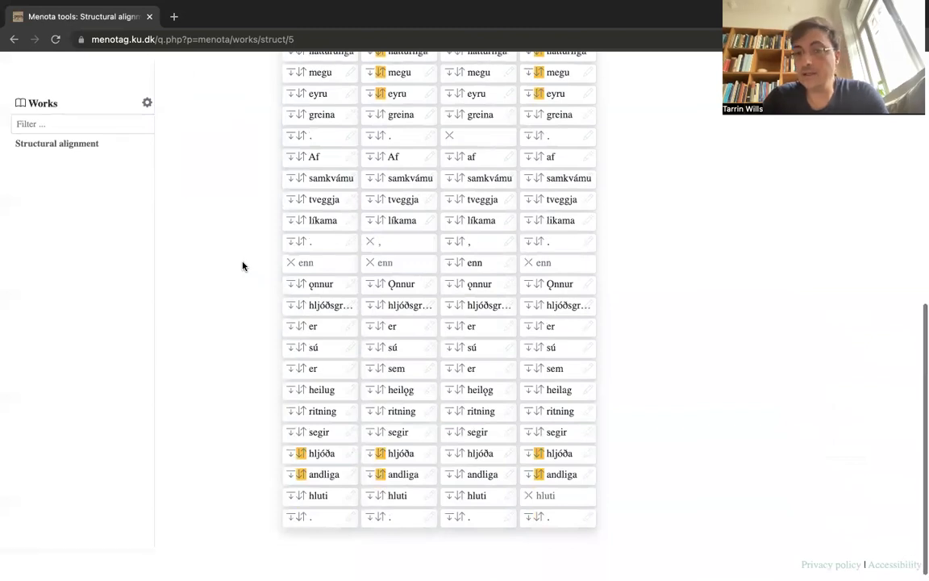
pyautogui.scroll(8, 242, 266)
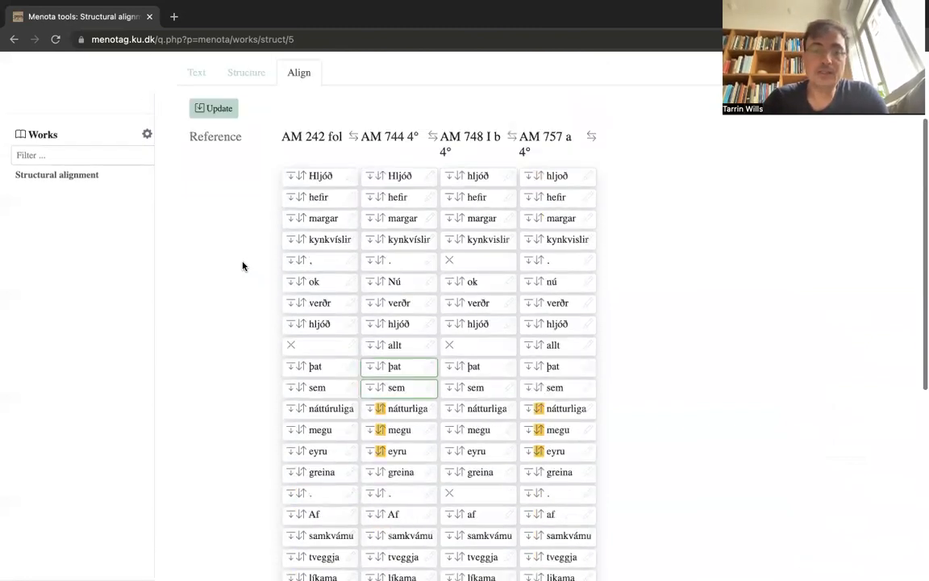
pyautogui.scroll(-8, 242, 266)
pyautogui.scroll(3, 242, 267)
pyautogui.scroll(3, 242, 266)
pyautogui.scroll(-5, 241, 266)
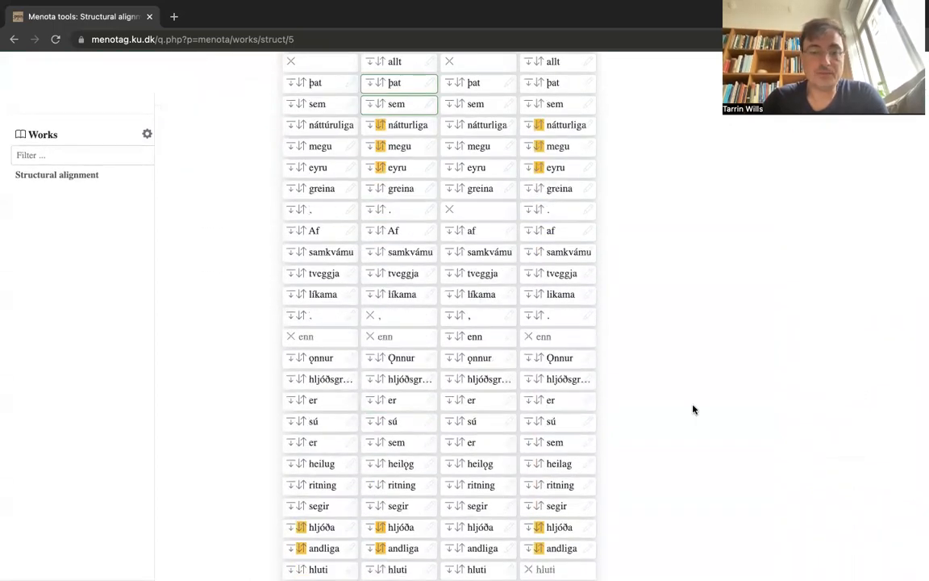